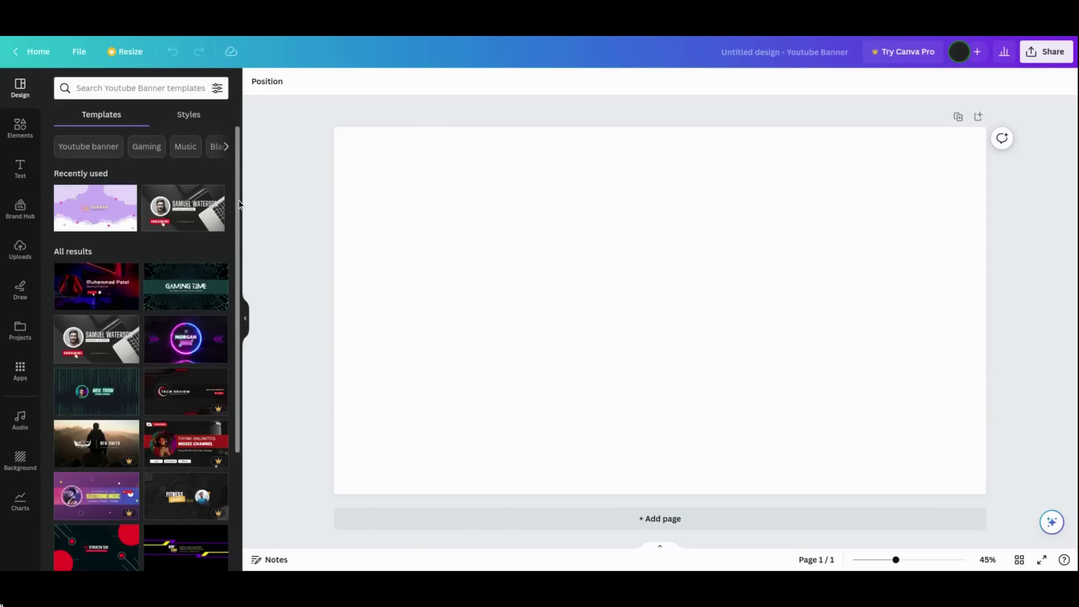
- Browse the YouTube banner templates and apply the recently used Purple and Pink Gamer Girl design to the blank page
scroll(239, 204, "down", 3)
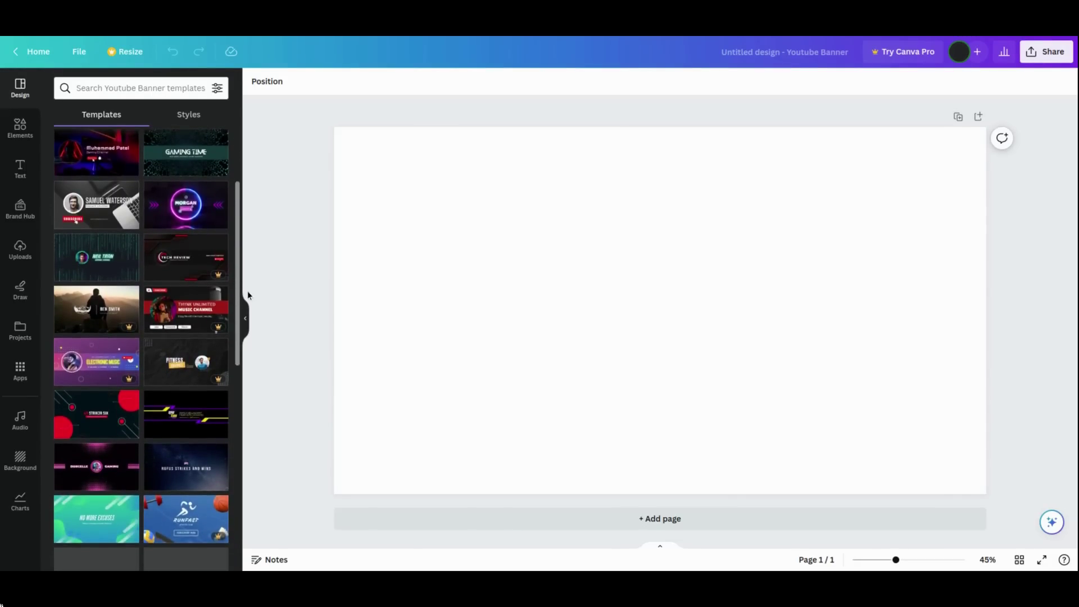
scroll(239, 326, "down", 3)
scroll(235, 349, "down", 2)
scroll(238, 394, "down", 6)
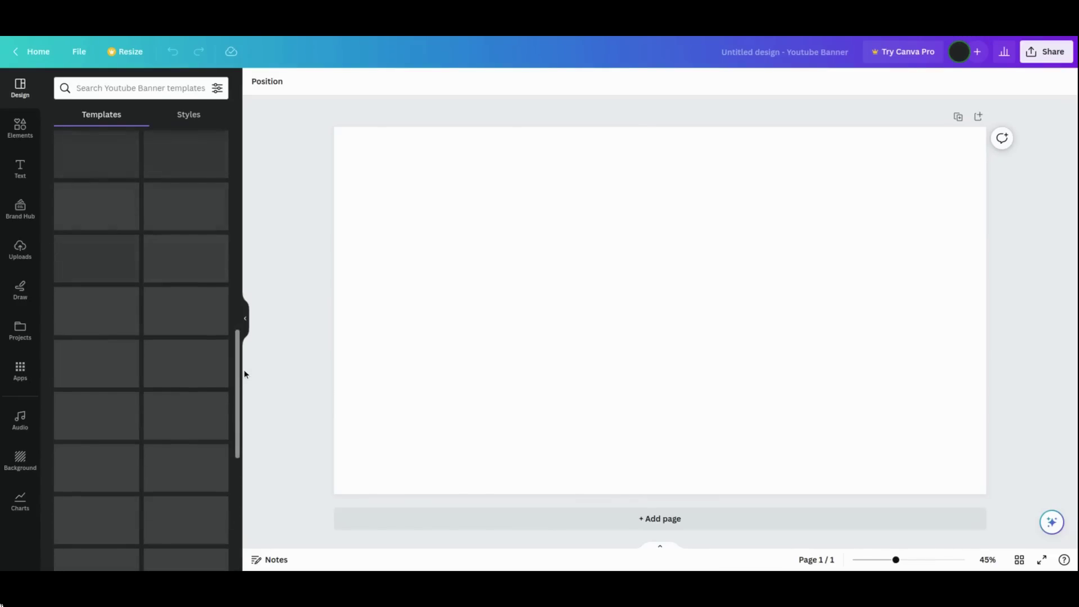
scroll(197, 309, "up", 5)
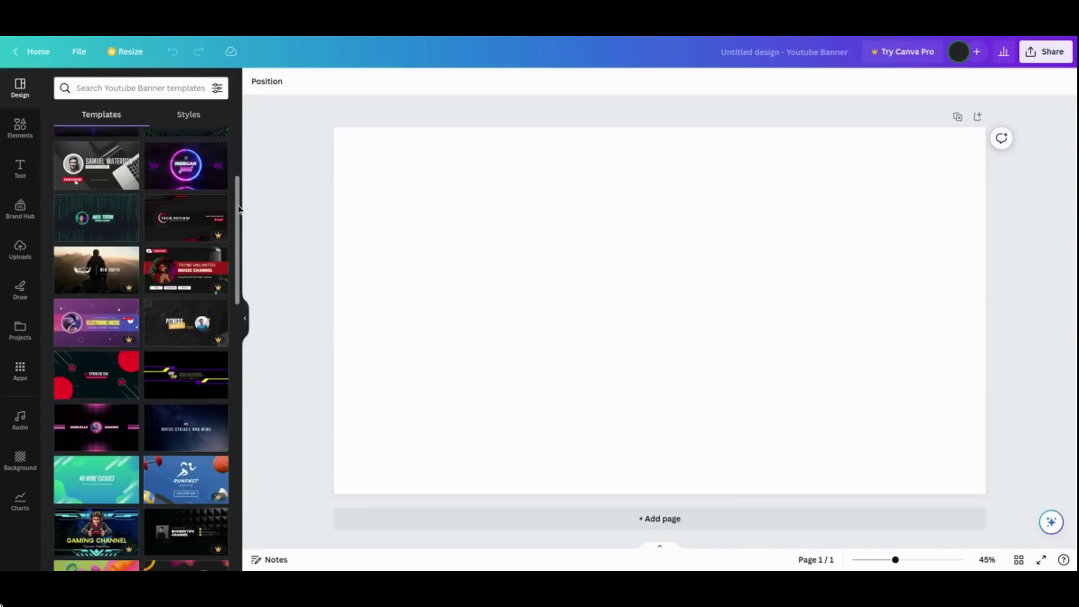
left_click_drag(239, 209, 246, 144)
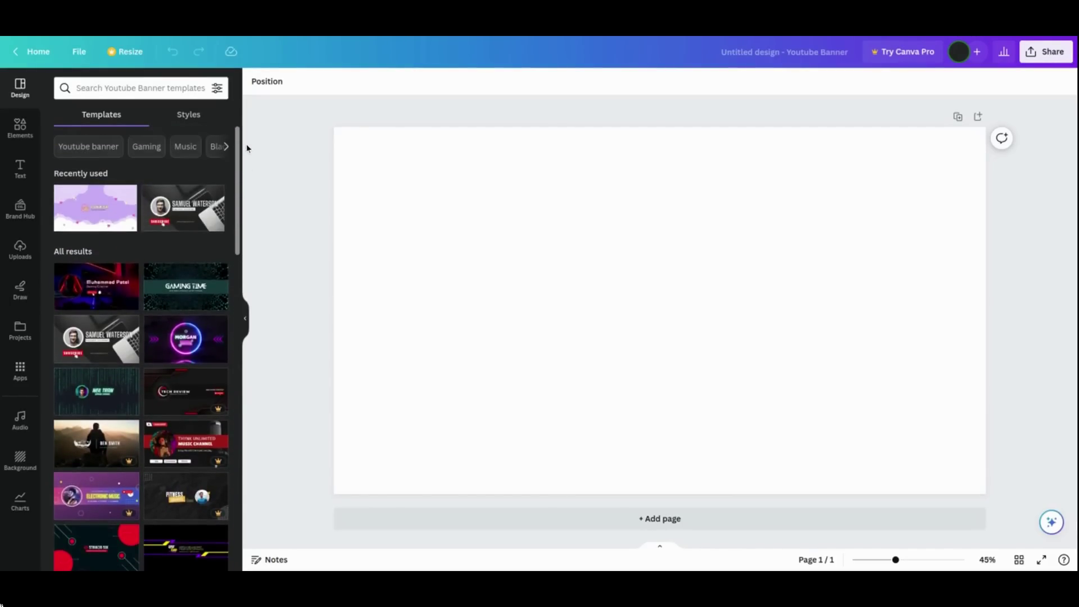
left_click(89, 213)
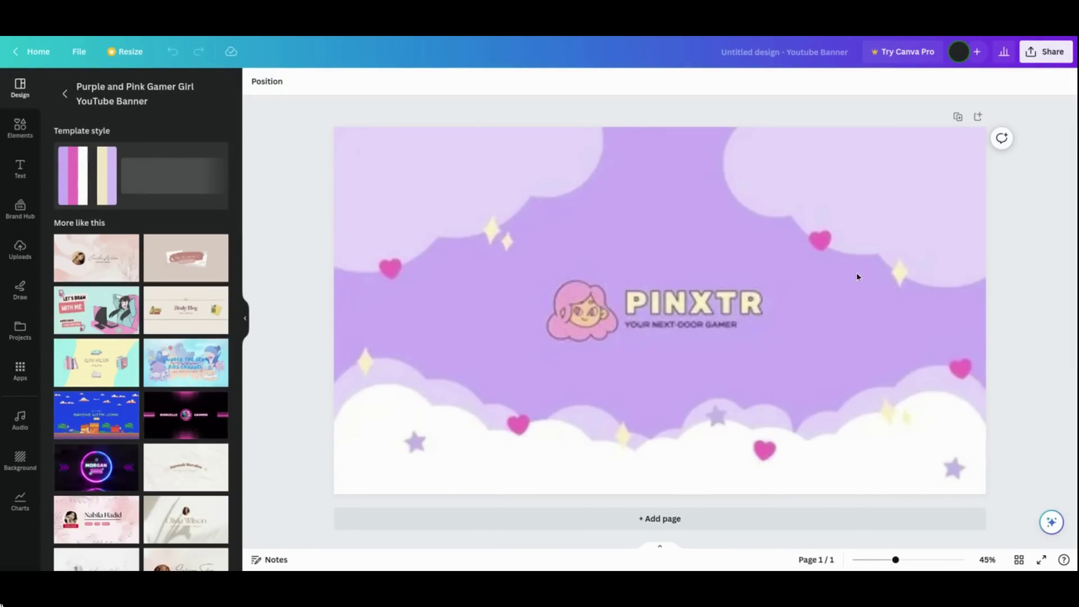
left_click(706, 298)
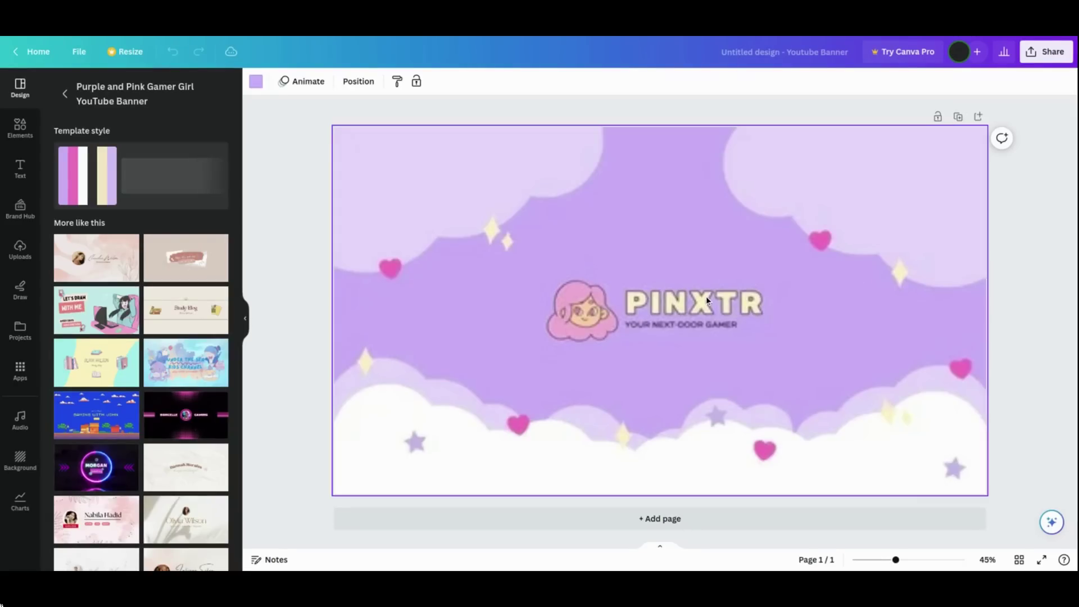
key("Delete")
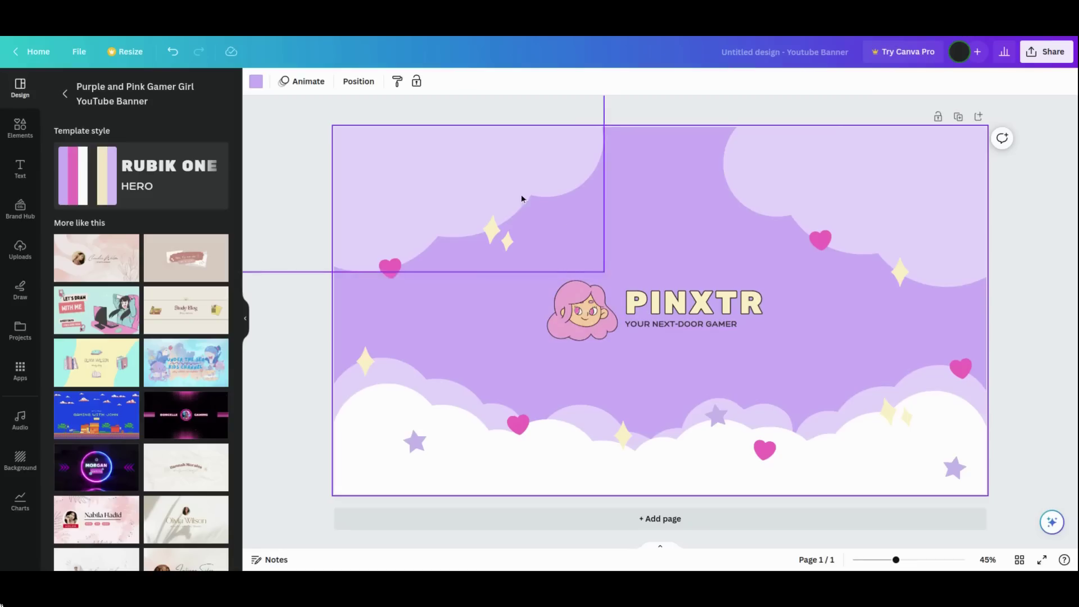
left_click(814, 209)
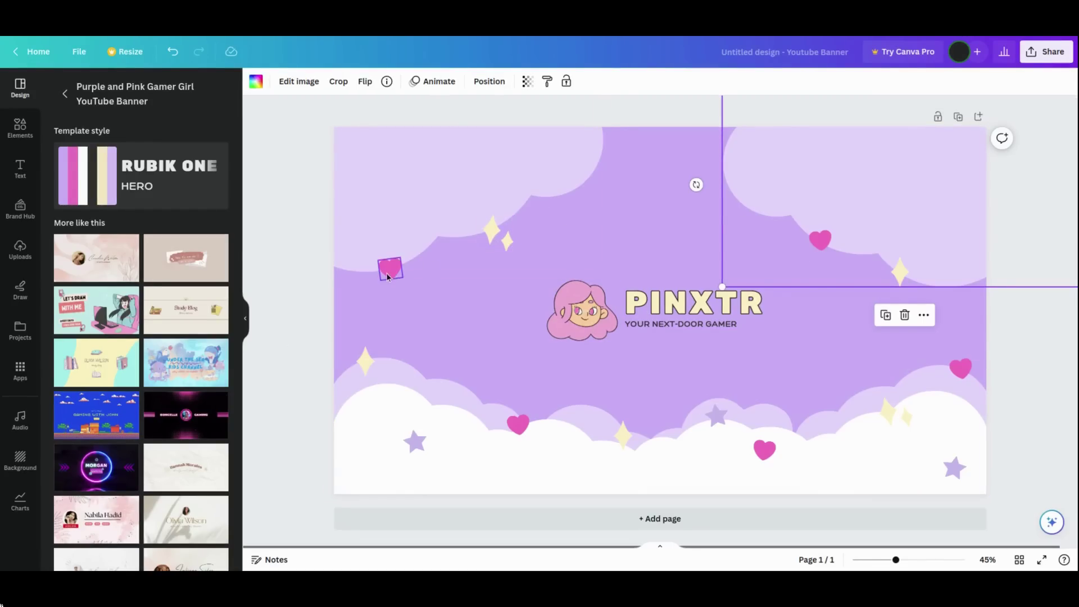
- Replace the PINXTR title with "MY BANNER" and widen its text box to about 884 so it fits on one line
left_click(673, 305)
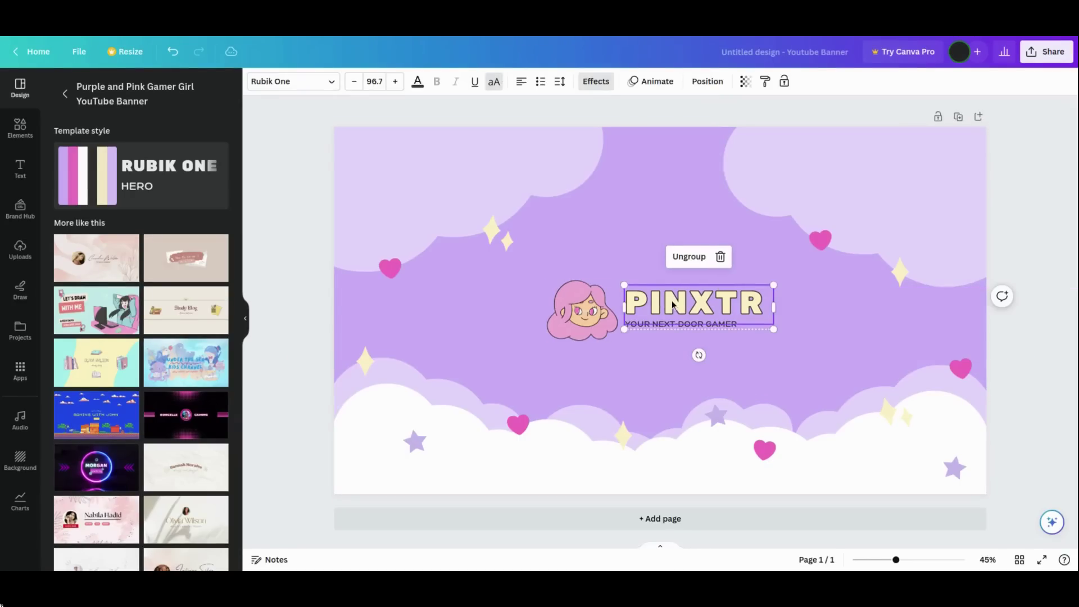
left_click(691, 305)
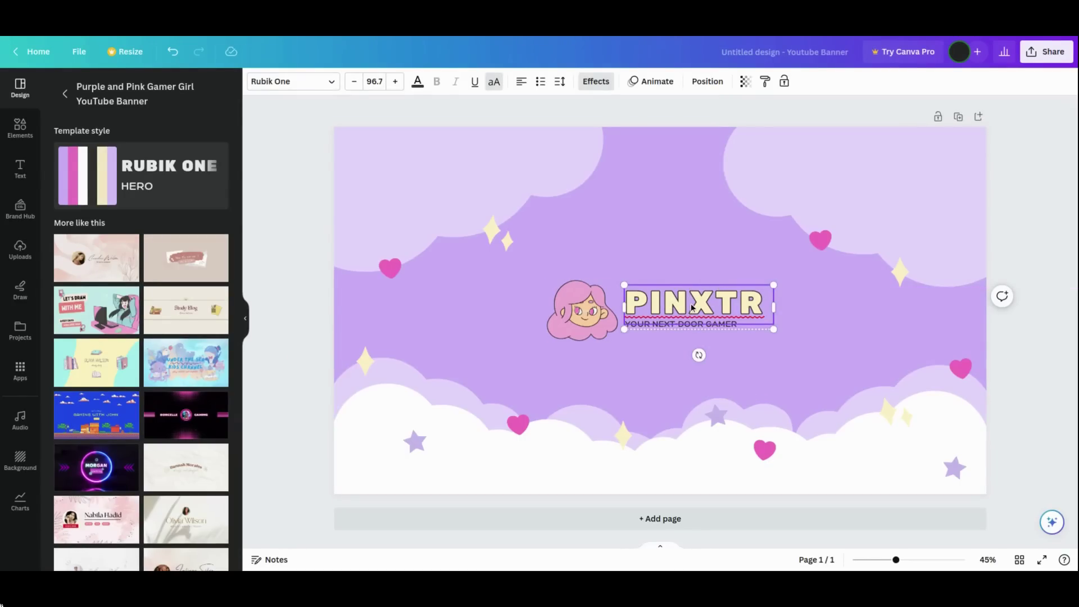
double_click(691, 305)
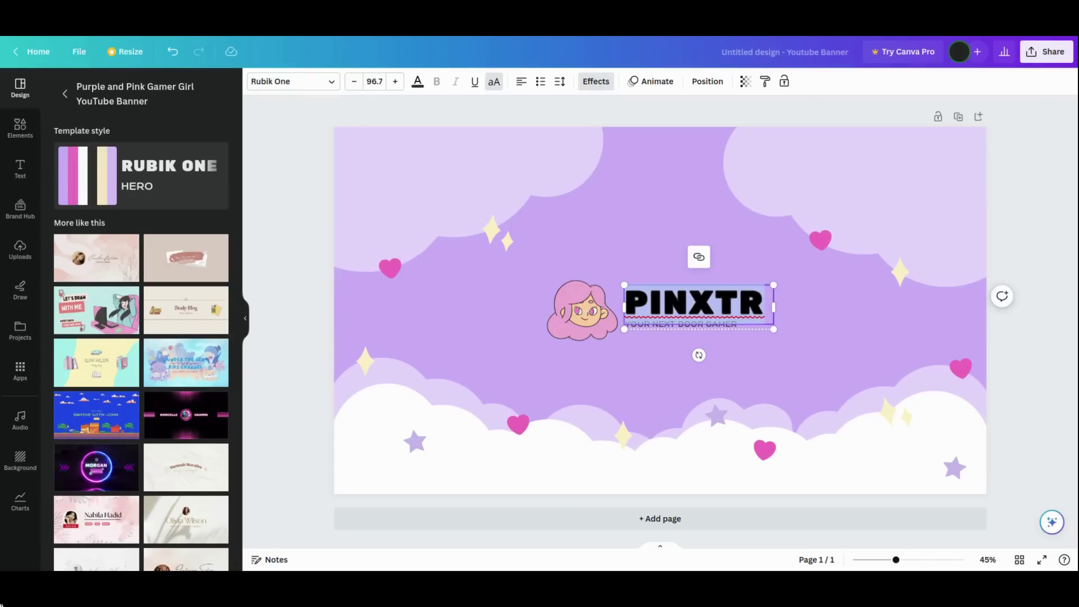
type("M")
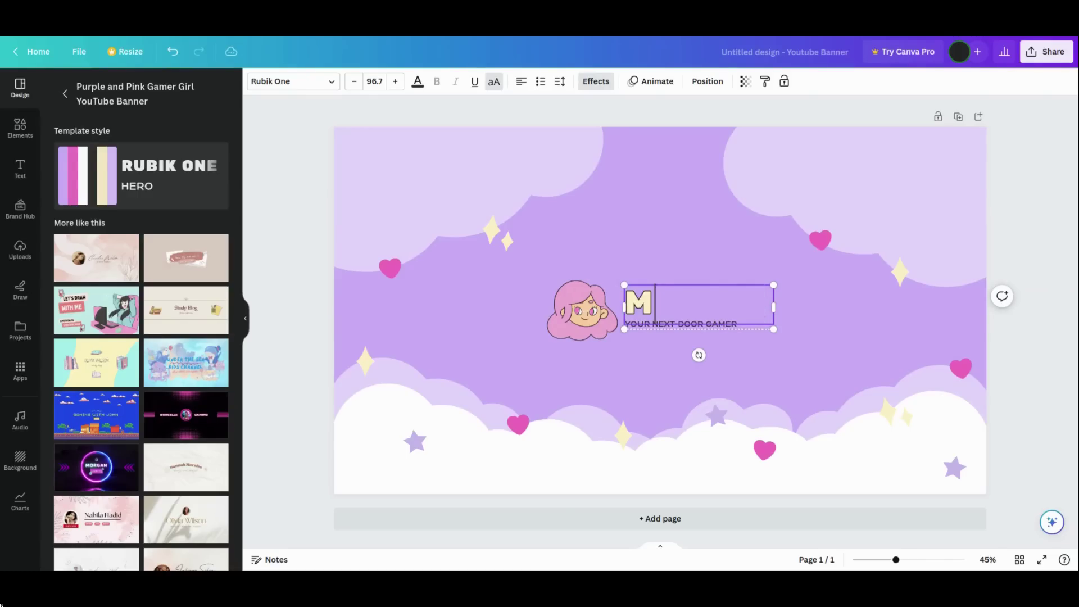
type("Y BANNER")
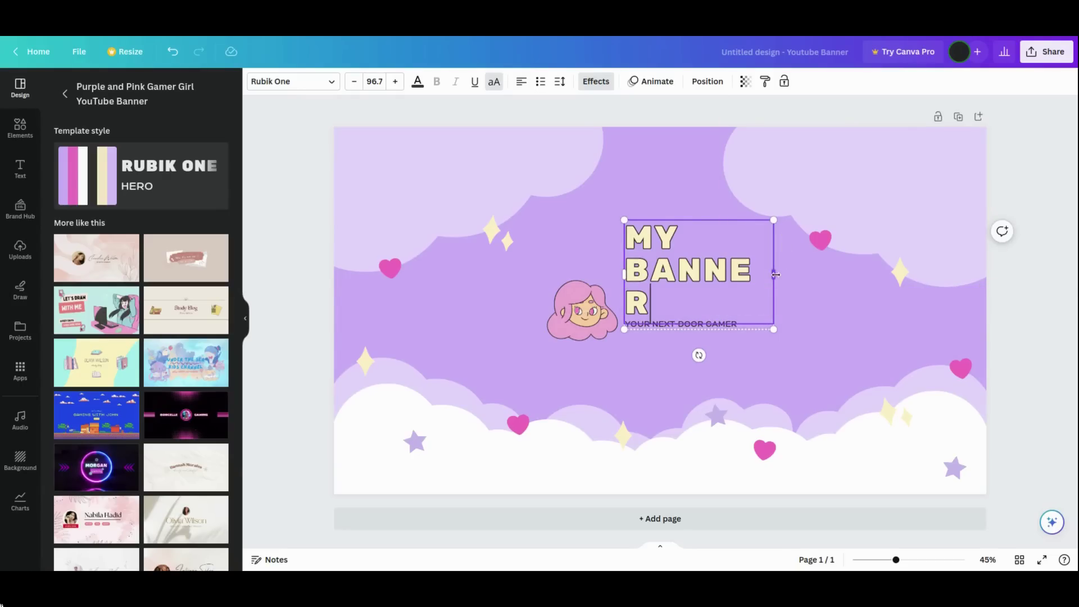
left_click_drag(785, 279, 852, 288)
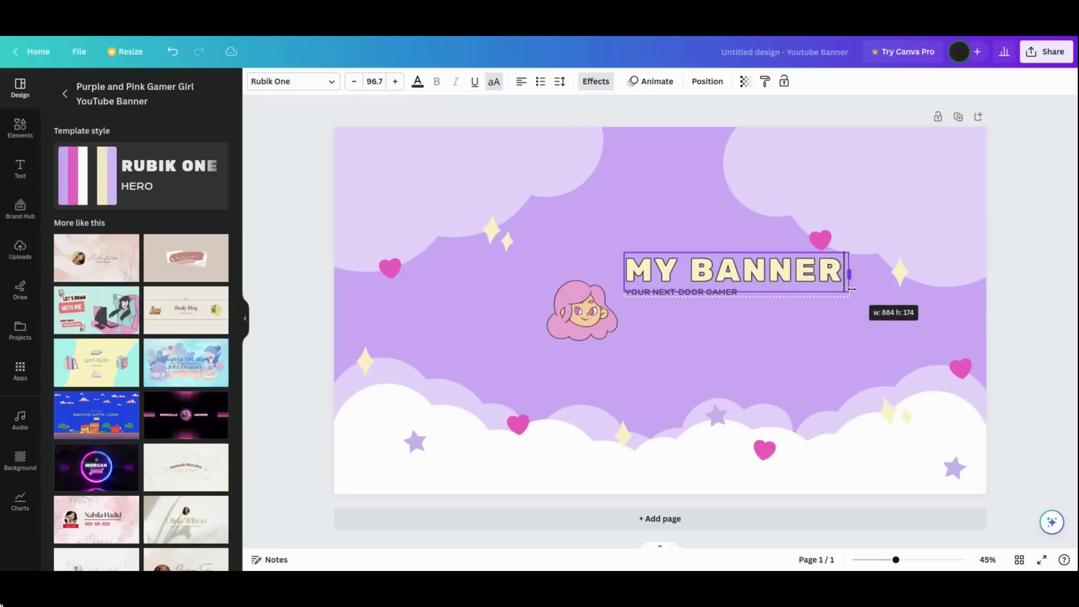
- Lower the title group level with the girl avatar and shift both to the left, keeping them side by side on the banner
left_click_drag(709, 341, 692, 301)
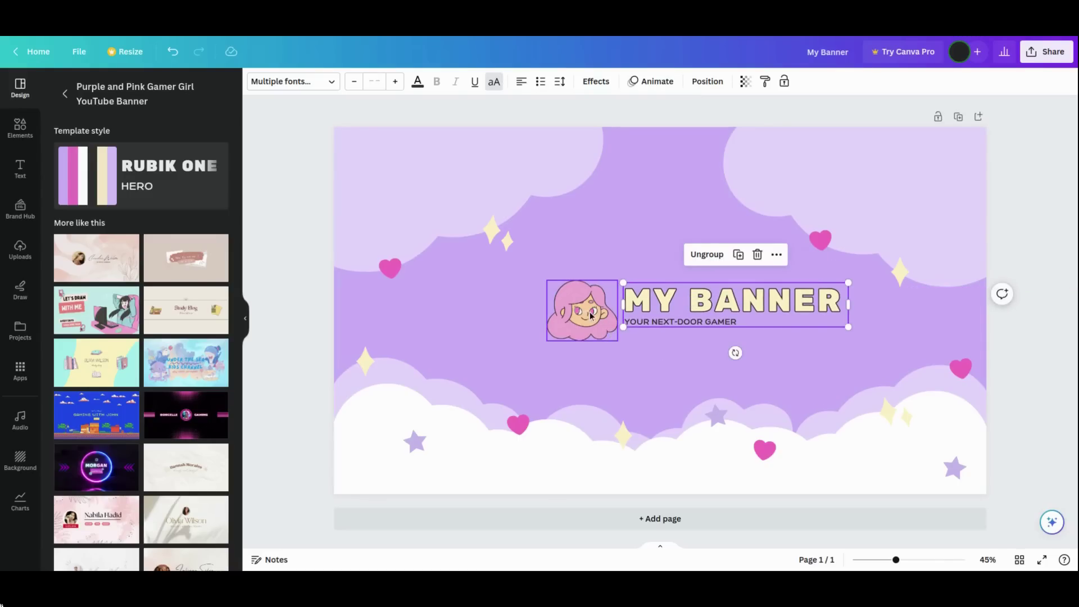
left_click_drag(591, 316, 538, 307)
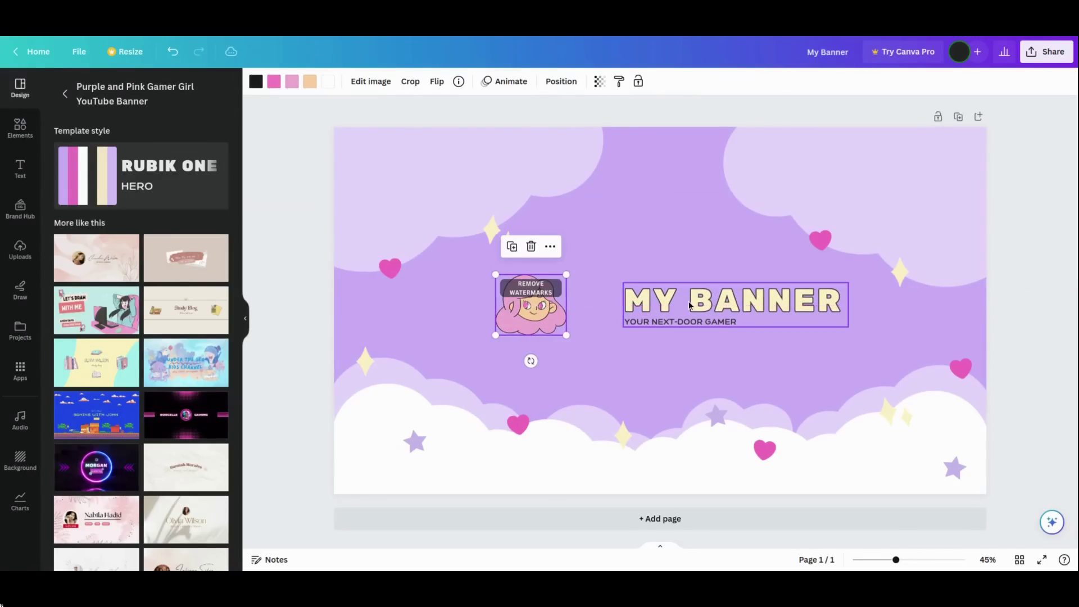
left_click_drag(688, 303, 639, 302)
left_click(532, 308)
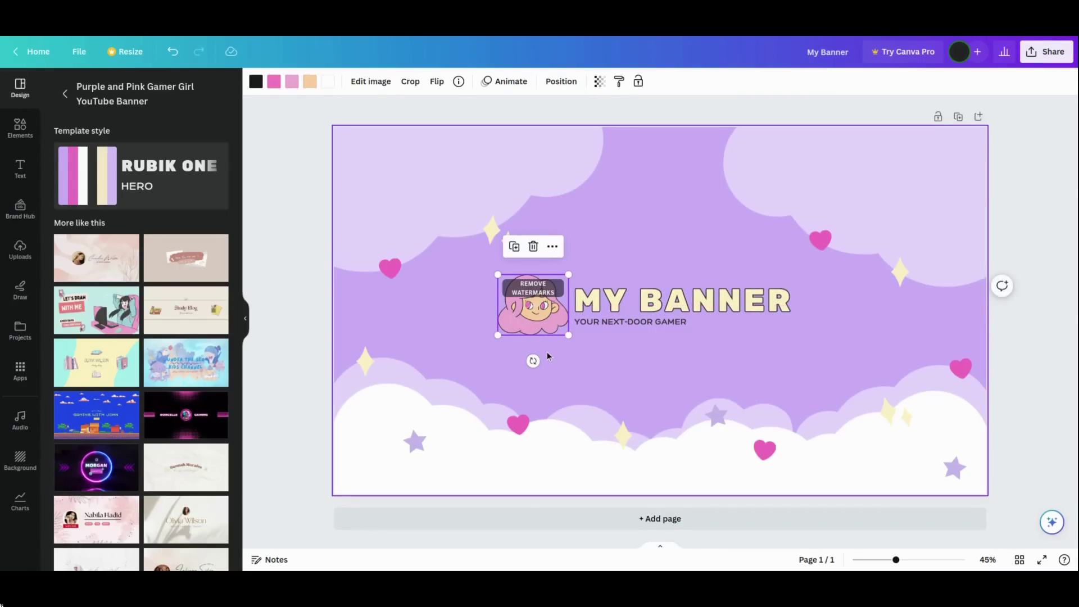
- Replace the tagline under the MY BANNER title with "MY PROFILE"
left_click(646, 306)
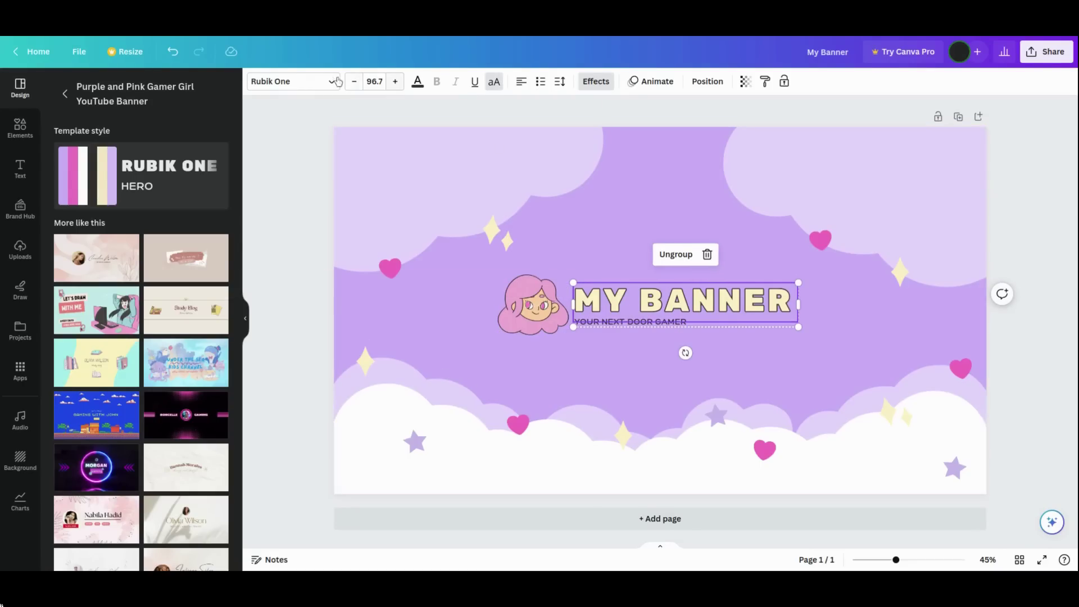
left_click(657, 328)
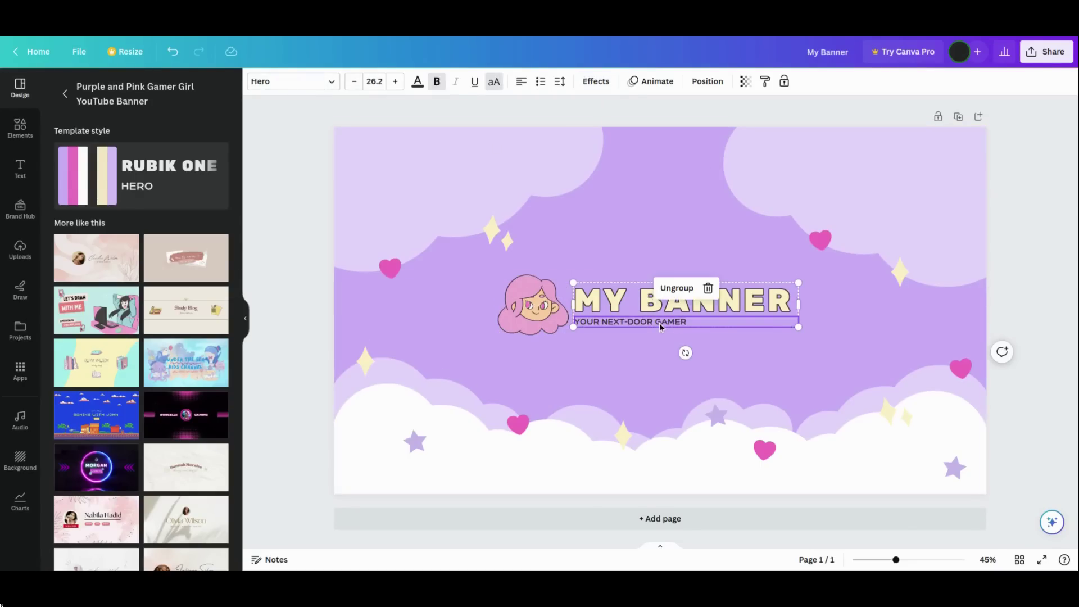
left_click_drag(695, 320, 577, 319)
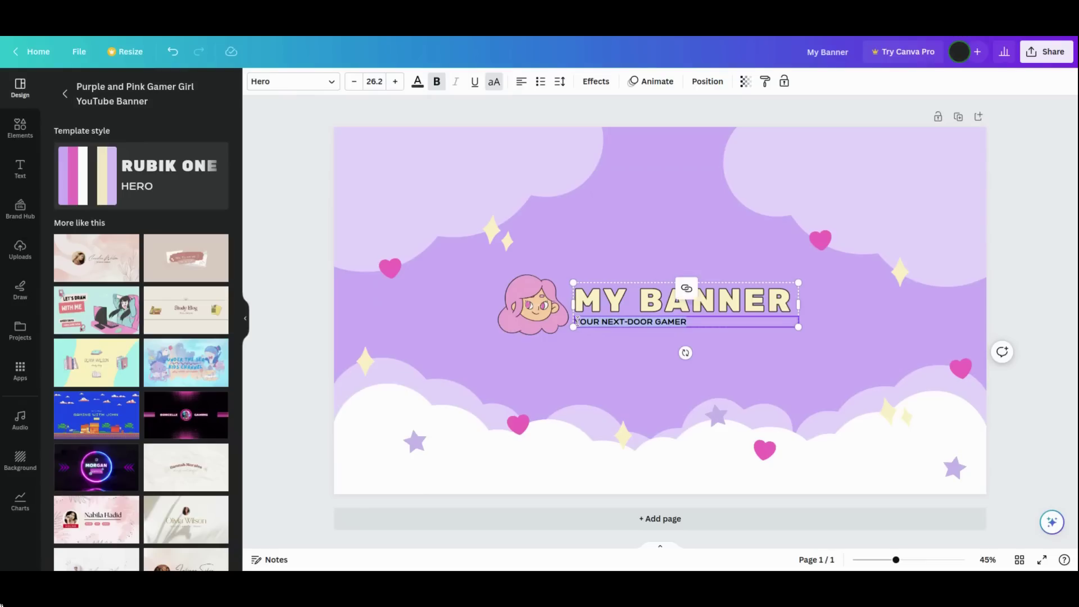
type("MY PROFILE")
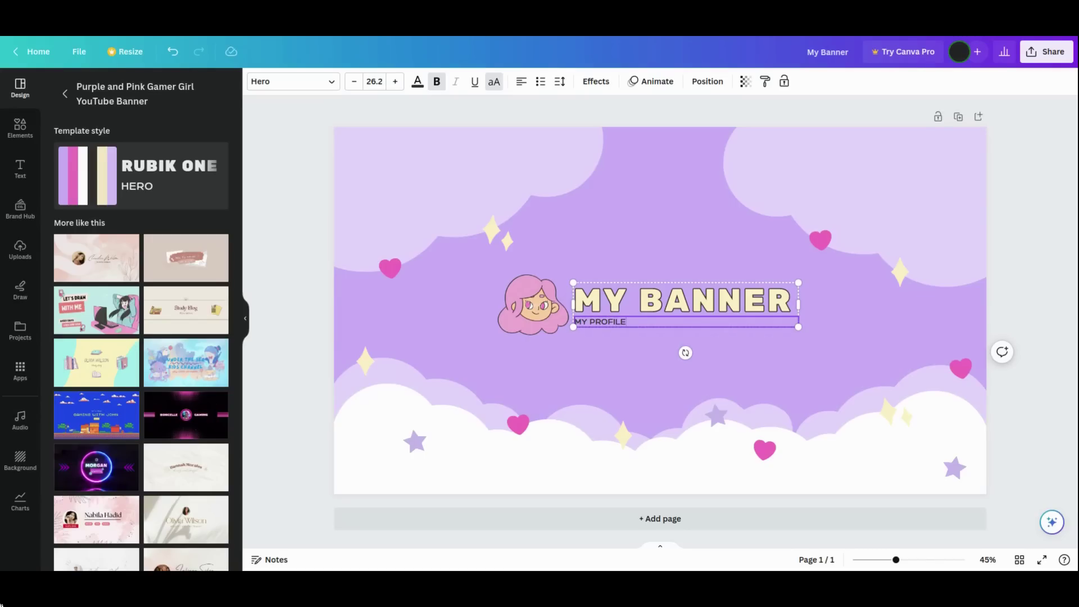
left_click(427, 315)
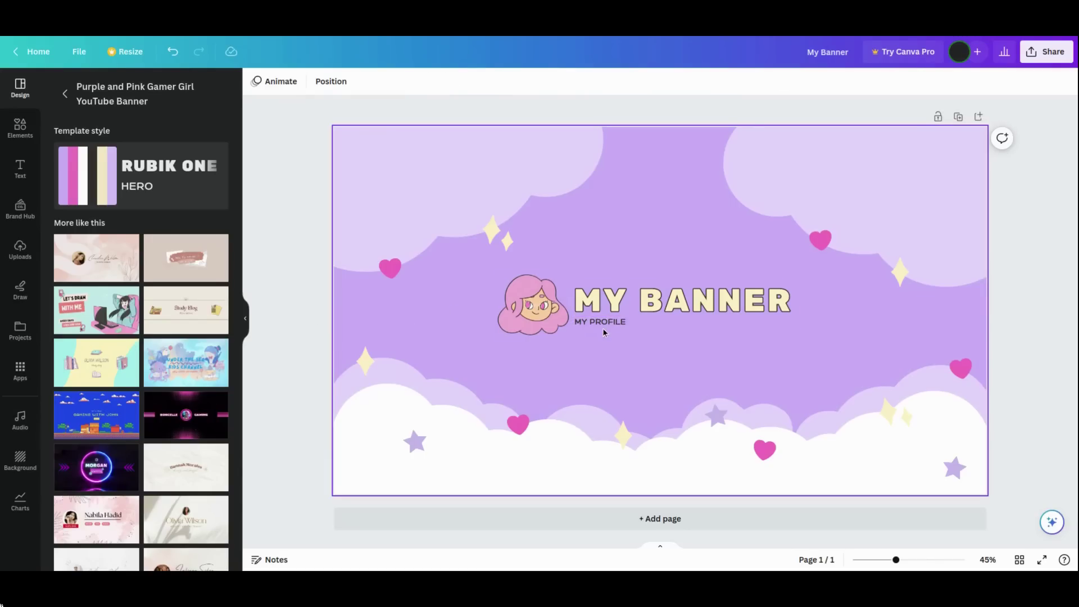
- Try the pale yellow document color on the MY BANNER title's outline and restore the dark gray
left_click(622, 307)
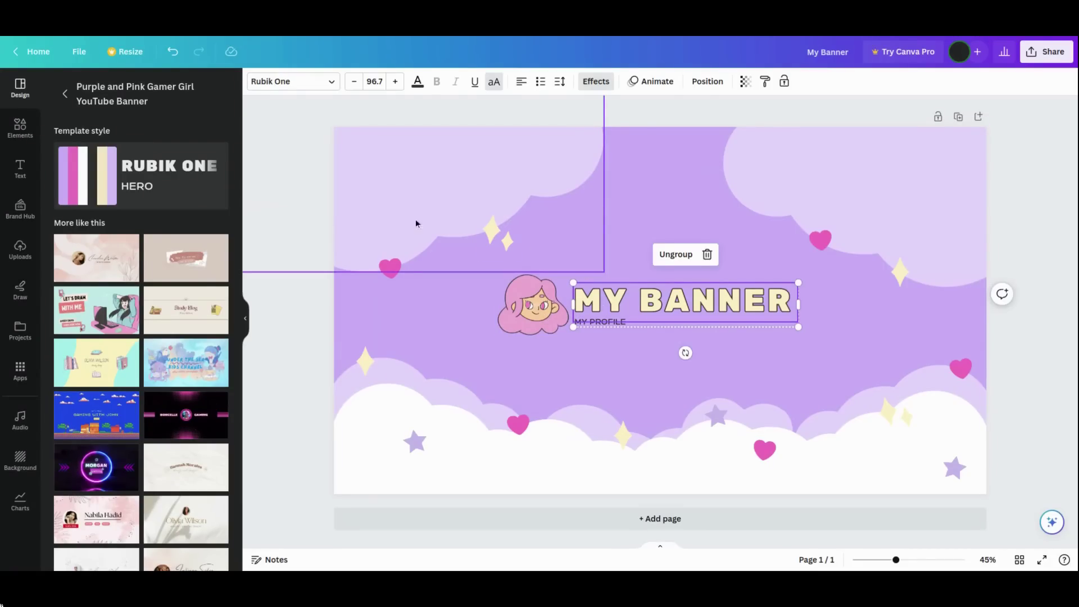
left_click(417, 82)
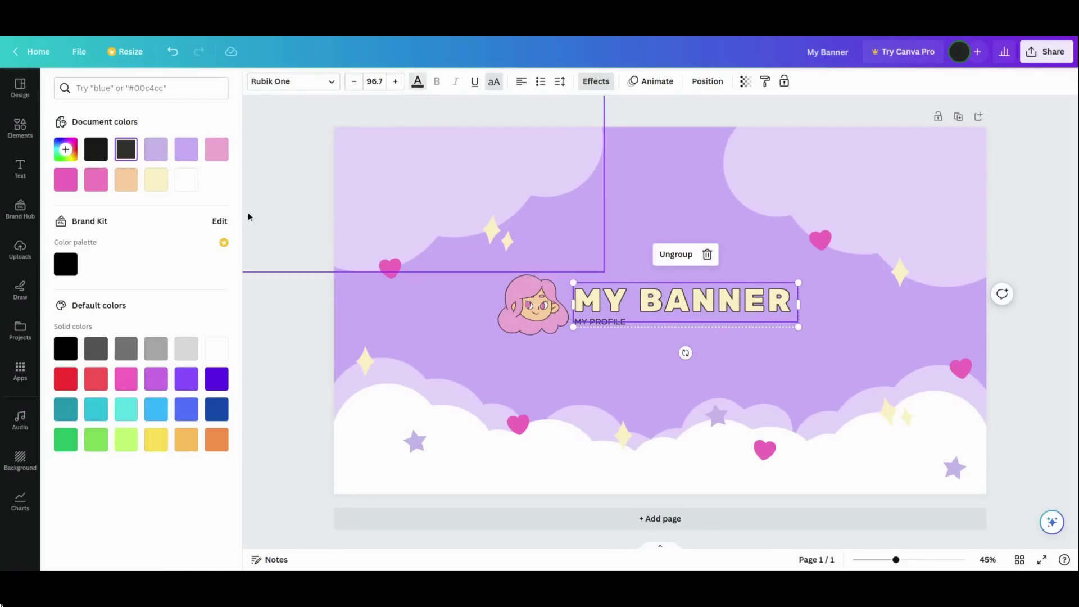
left_click(155, 181)
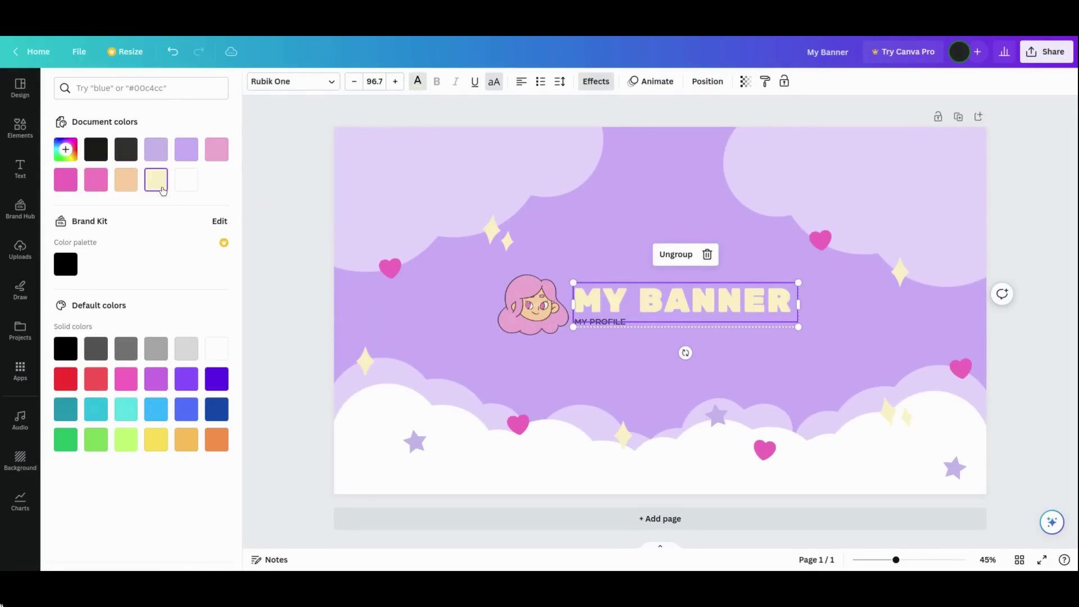
left_click(126, 149)
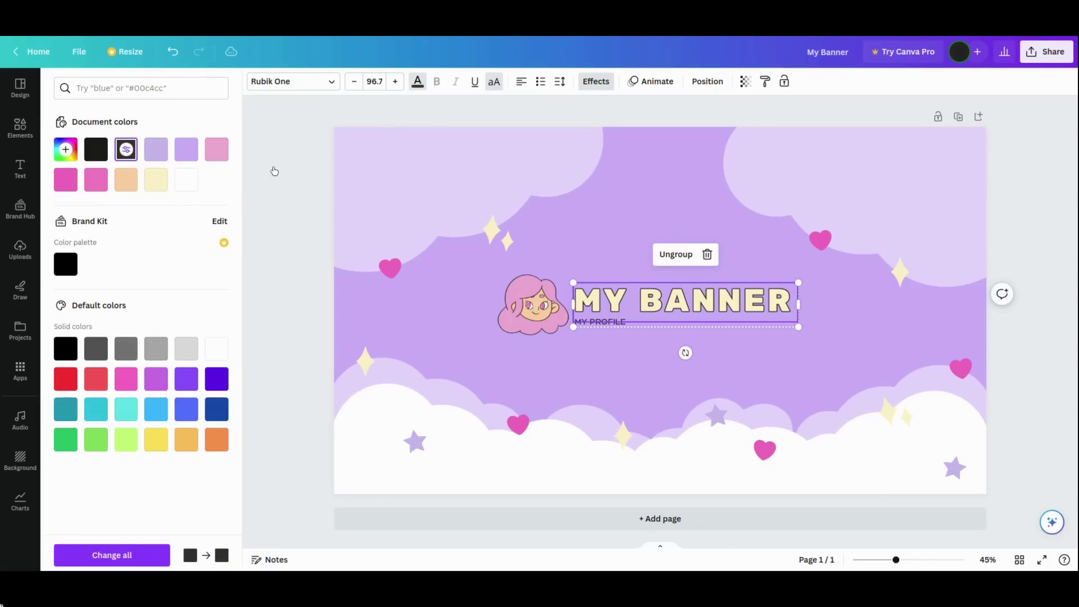
left_click(303, 177)
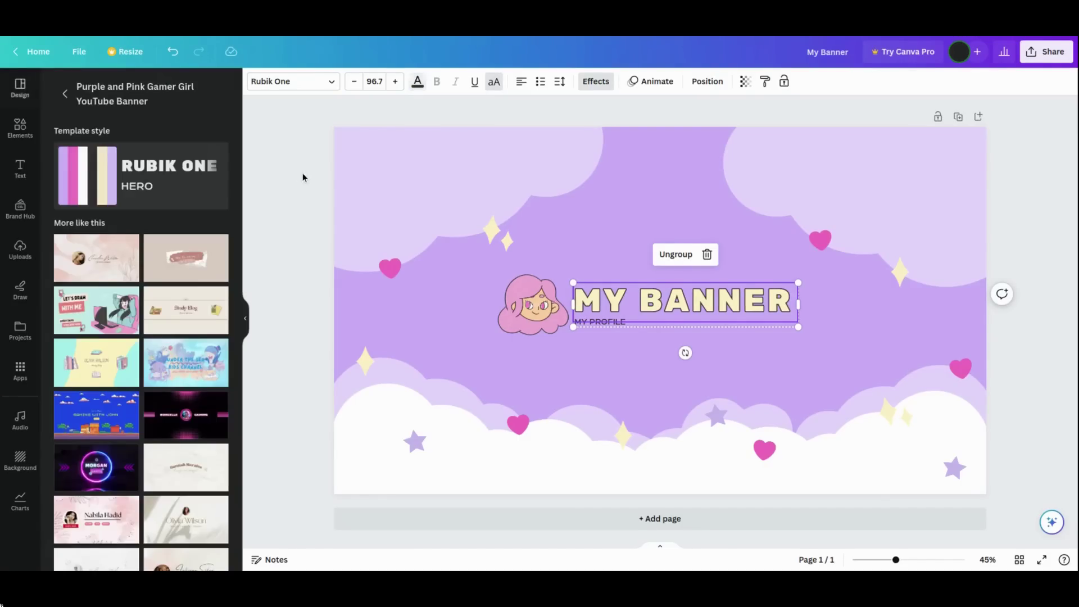
- Recolor the girl avatar's black outlines, trying light lilac and settling on white from the document colors
left_click(541, 318)
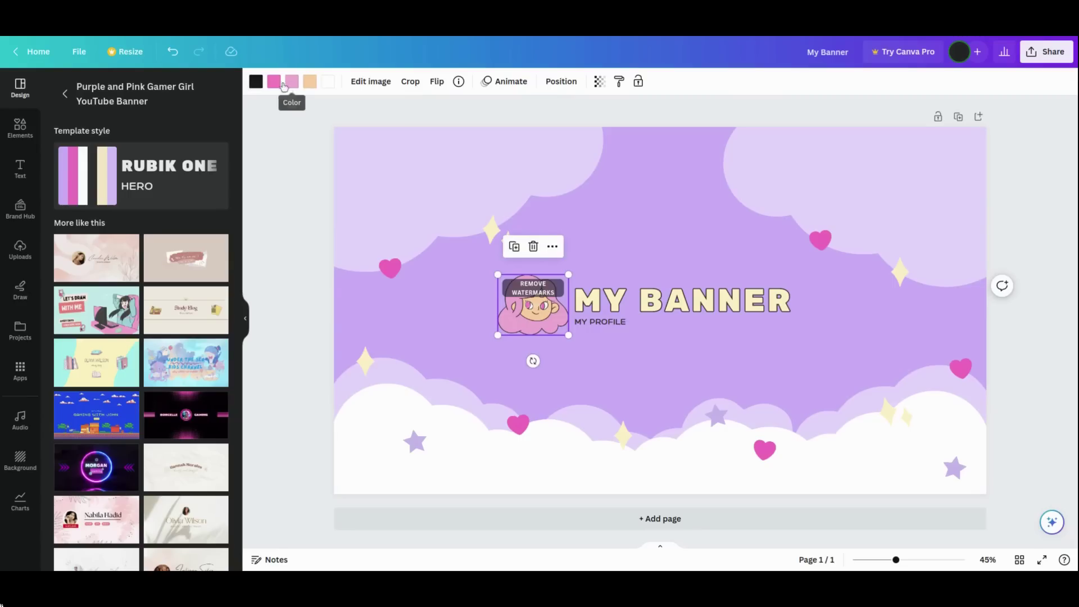
left_click(256, 81)
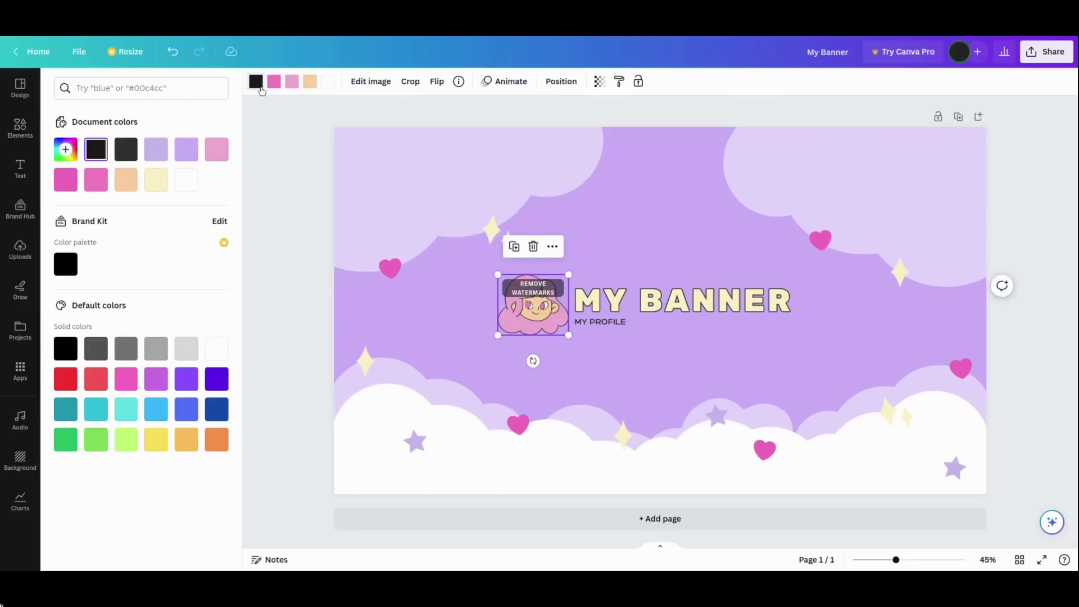
left_click(159, 157)
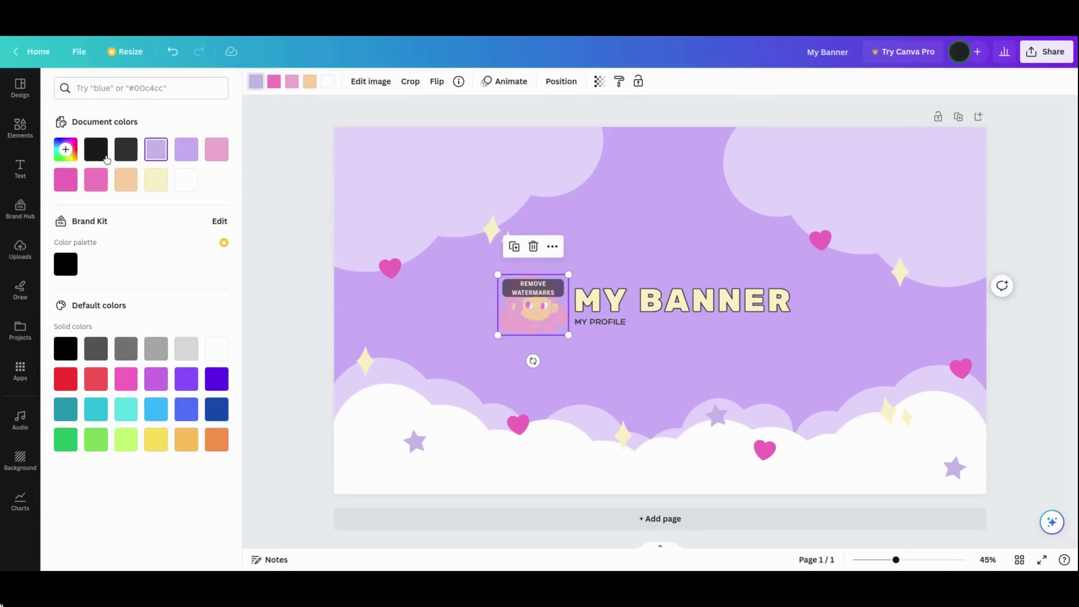
left_click(186, 182)
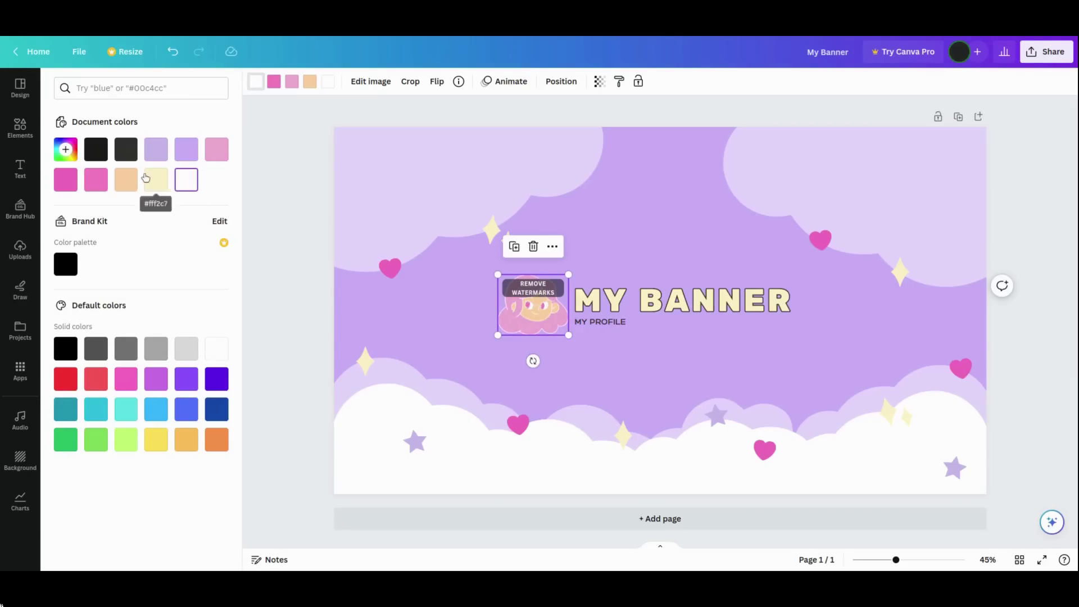
- Change the girl avatar's dark pink color to the light lilac document color
left_click(273, 87)
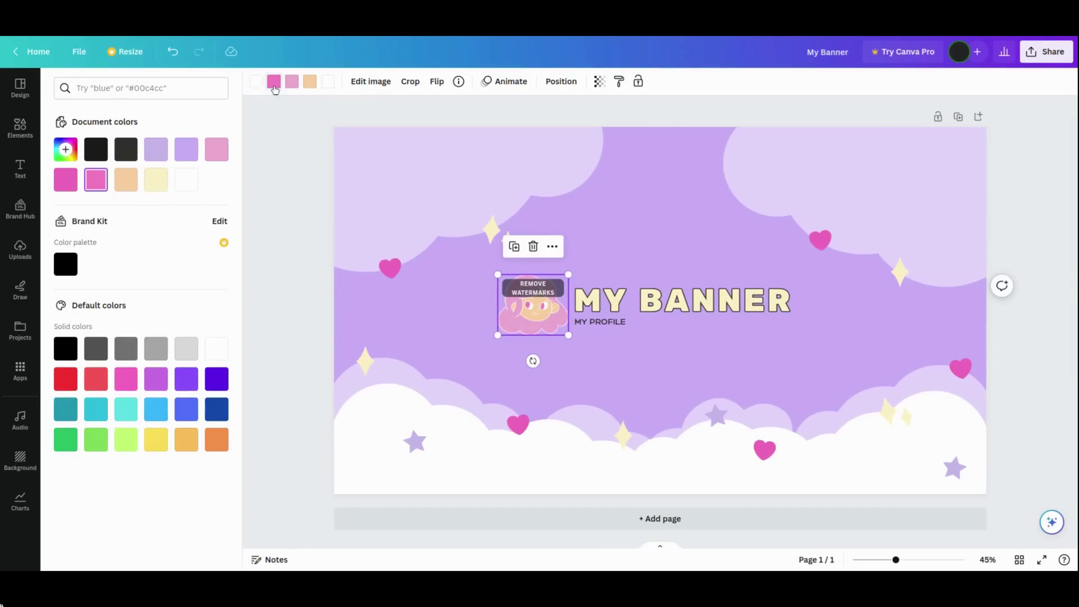
left_click(274, 84)
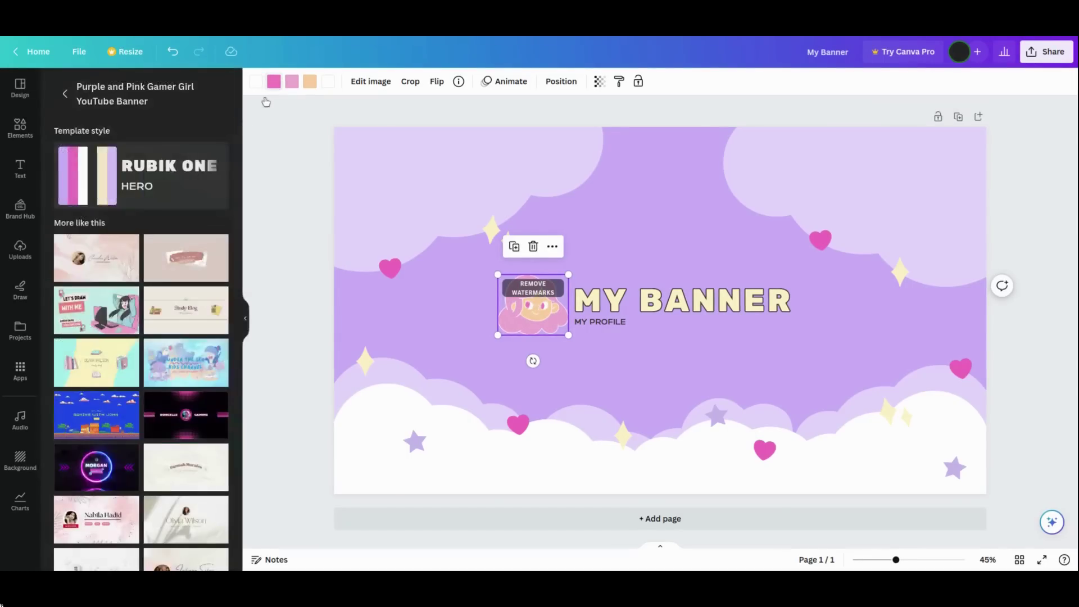
left_click(281, 84)
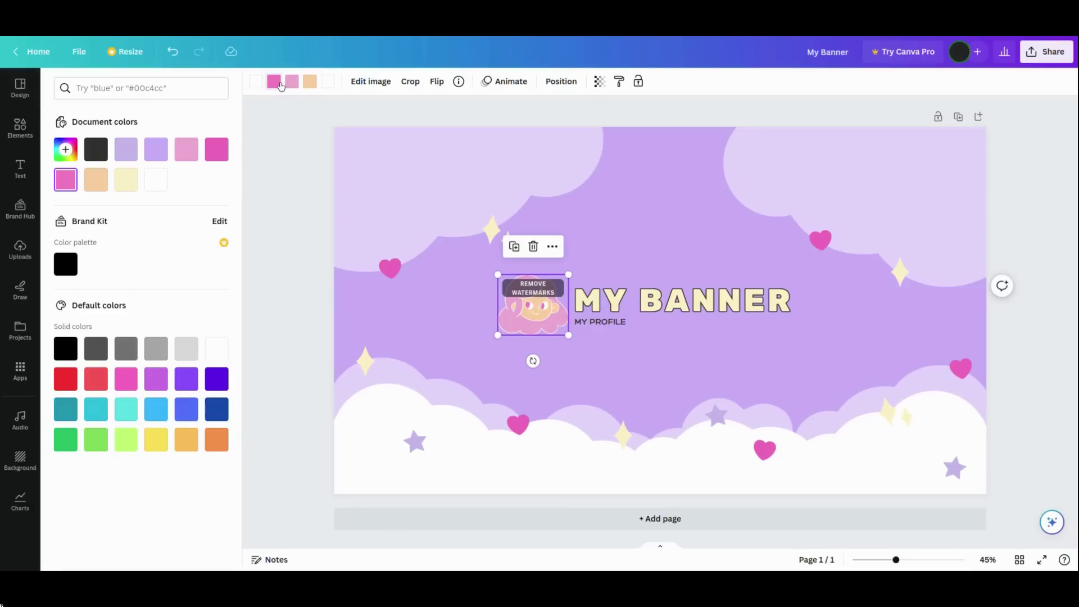
left_click(131, 150)
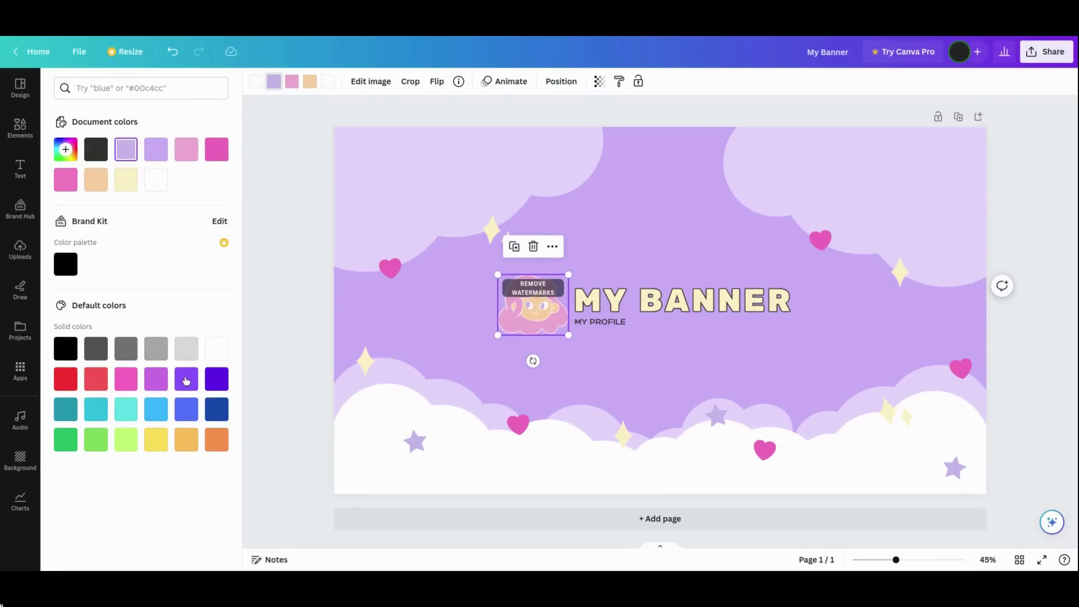
- Recolor the girl avatar's lilac eyes red and her pink hair deep violet, using the default solid colors
left_click(186, 379)
left_click(68, 382)
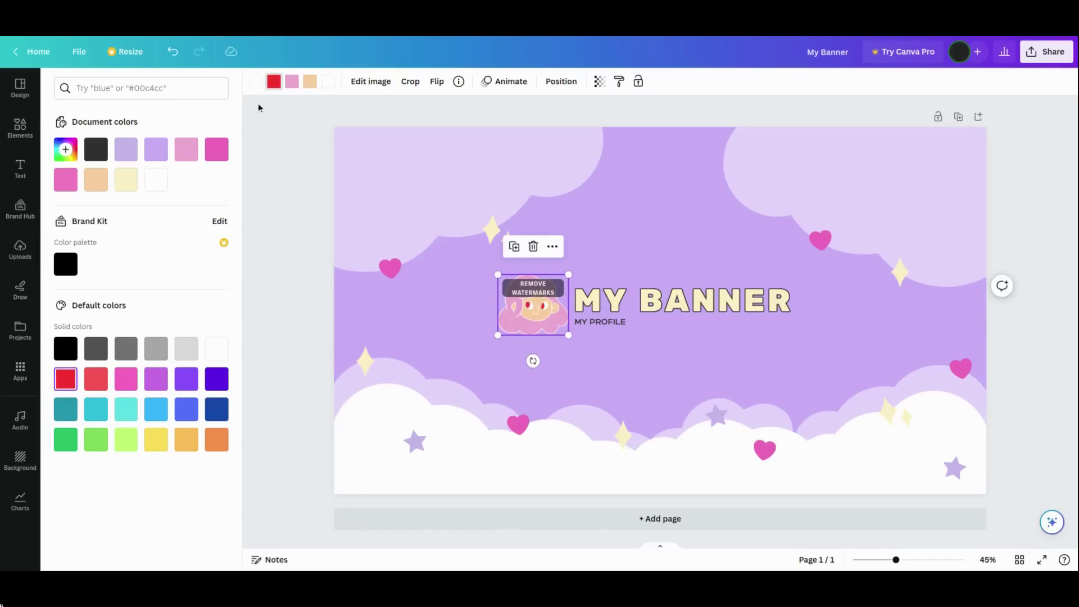
left_click(292, 87)
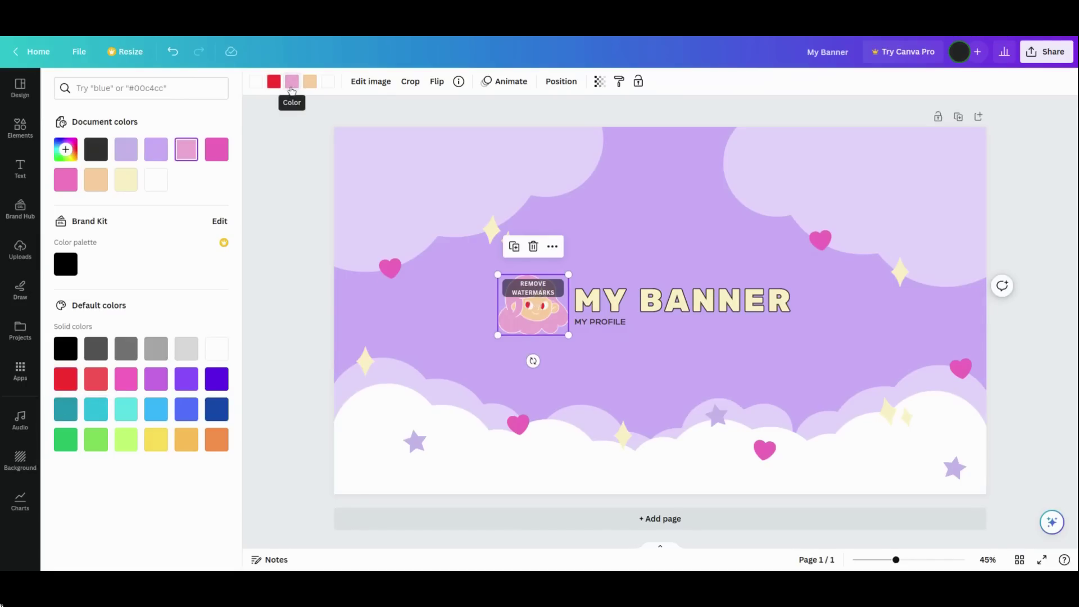
left_click(292, 83)
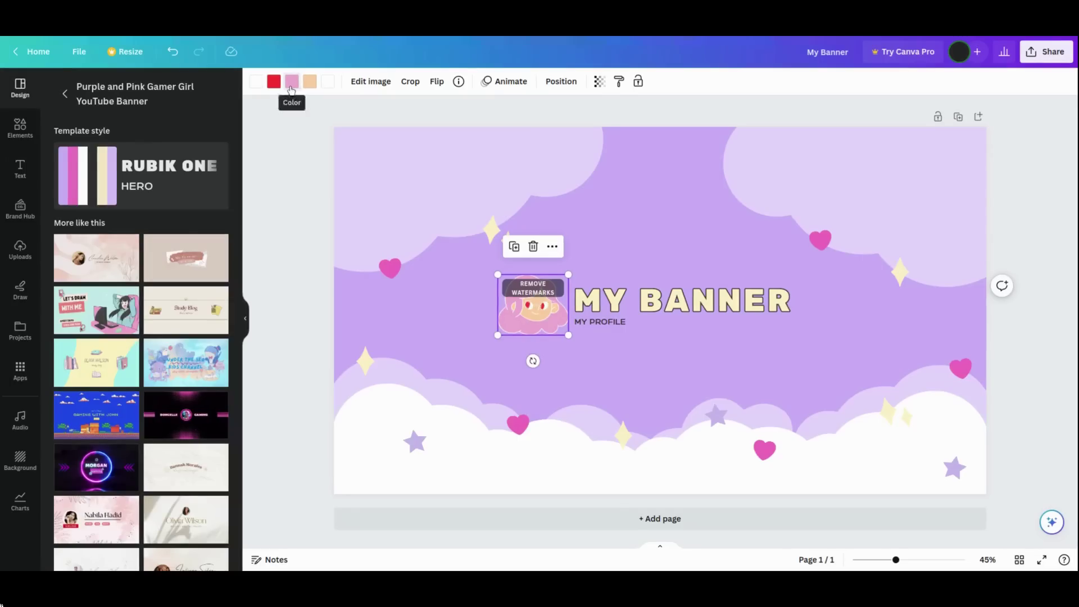
left_click(291, 85)
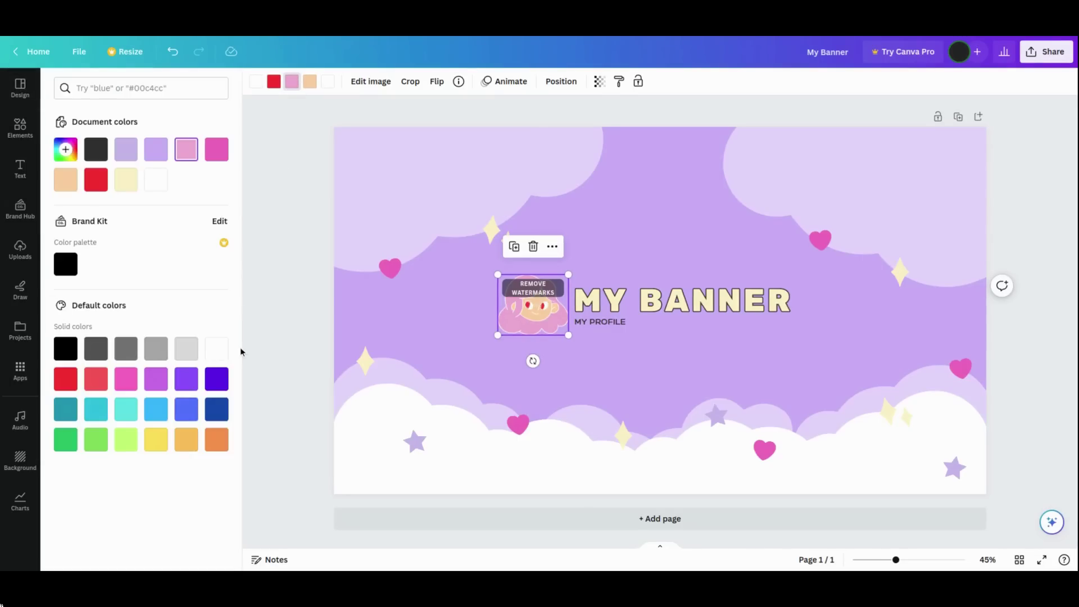
left_click(216, 378)
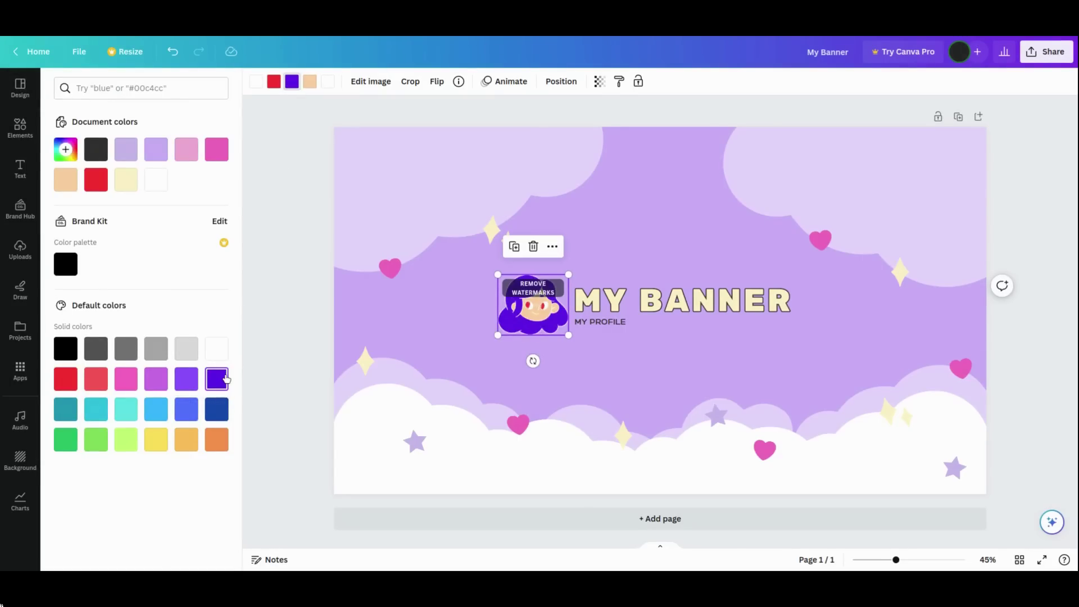
left_click(310, 82)
left_click(309, 83)
left_click(309, 83)
left_click(309, 83)
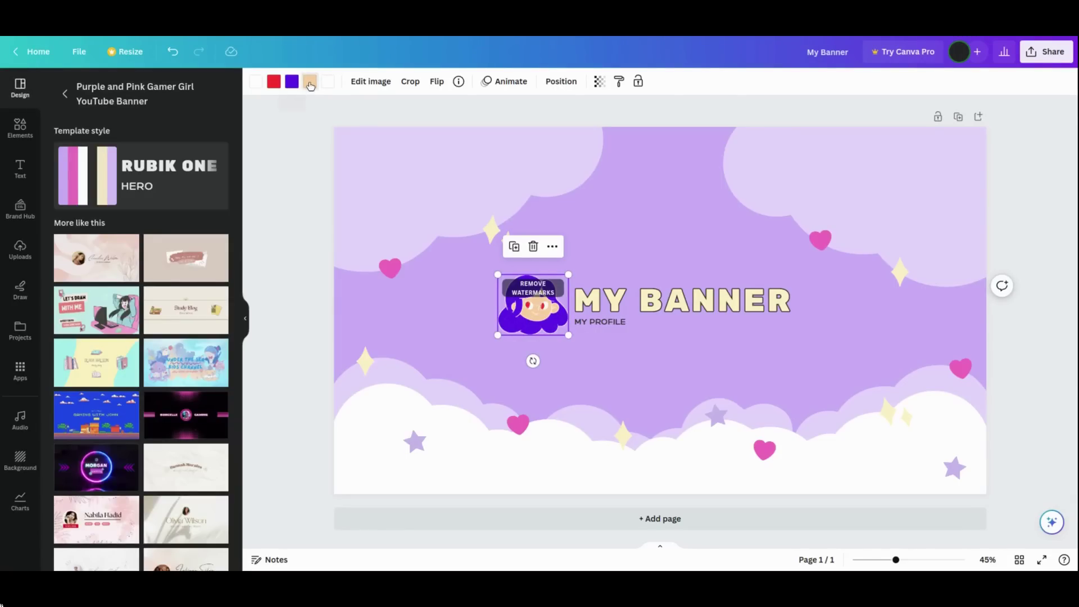
left_click(310, 82)
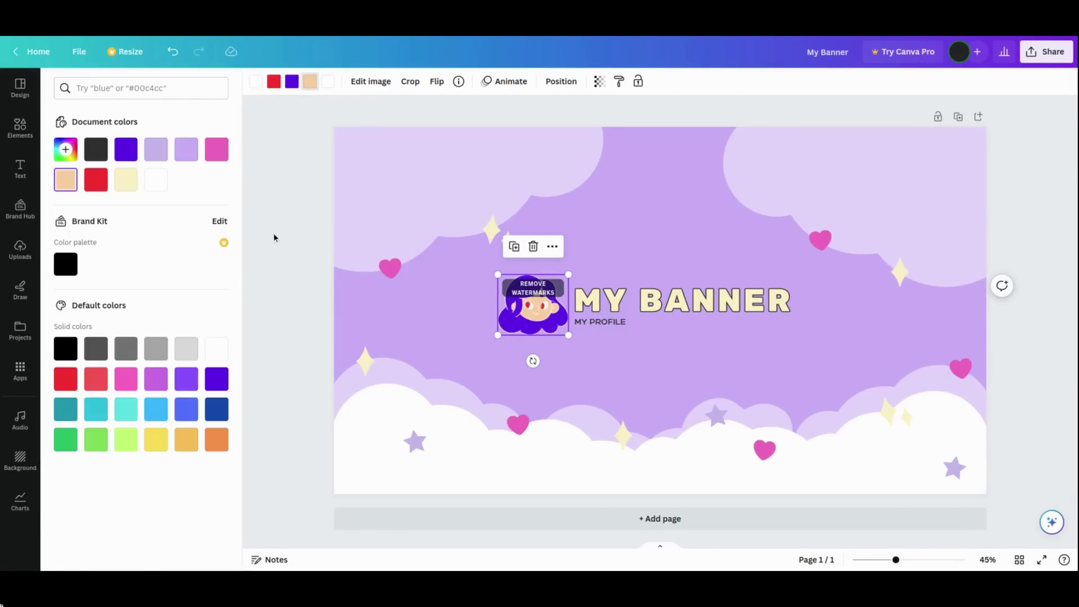
left_click(405, 205)
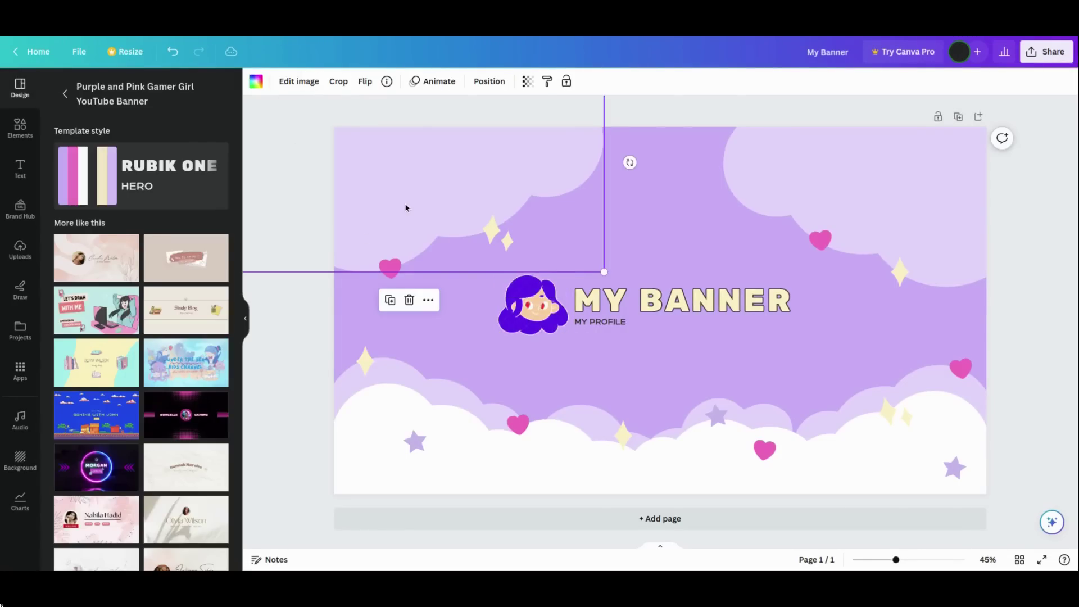
- Enlarge the pink heart near the upper-left cloud, rotate it to about -14°, and move it up onto the cloud
left_click(391, 269)
left_click_drag(400, 257, 442, 209)
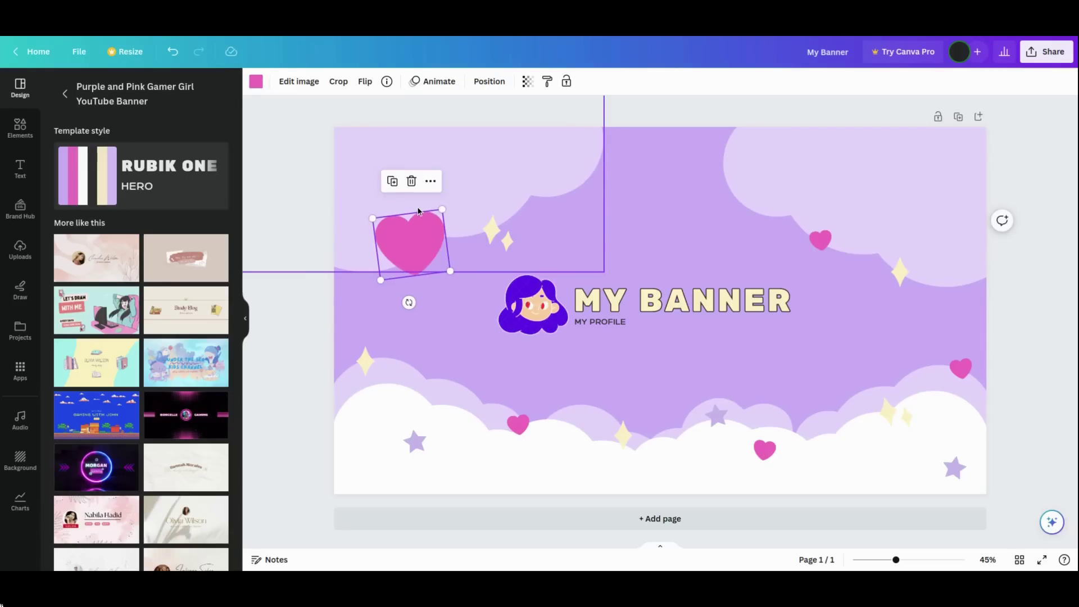
mouse_move(408, 302)
left_mouse_down()
mouse_move(444, 292)
mouse_move(391, 278)
mouse_move(409, 289)
left_mouse_up()
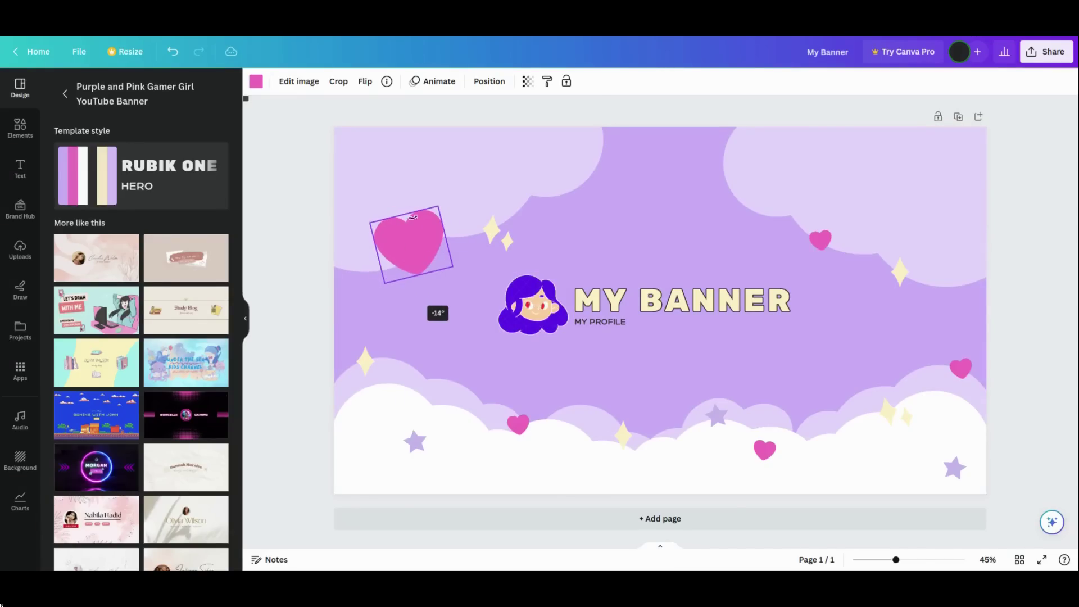
left_click_drag(412, 217, 410, 191)
left_click_drag(409, 251, 406, 196)
- Enlarge the pale yellow sparkle on the upper-right cloud and recolor it turquoise from the default solid colors
left_click_drag(899, 273, 858, 218)
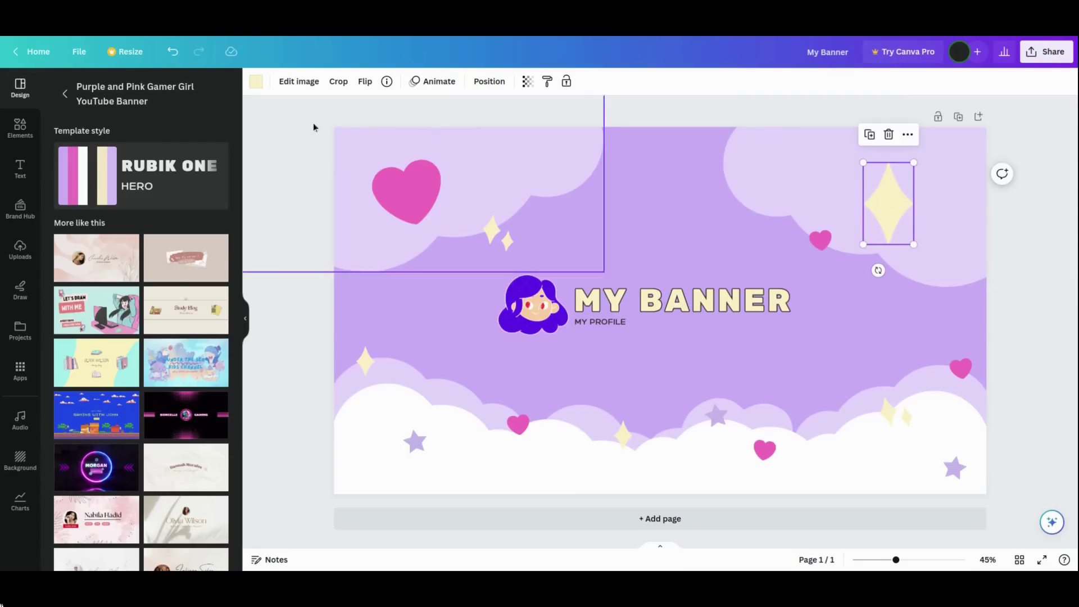
left_click(257, 84)
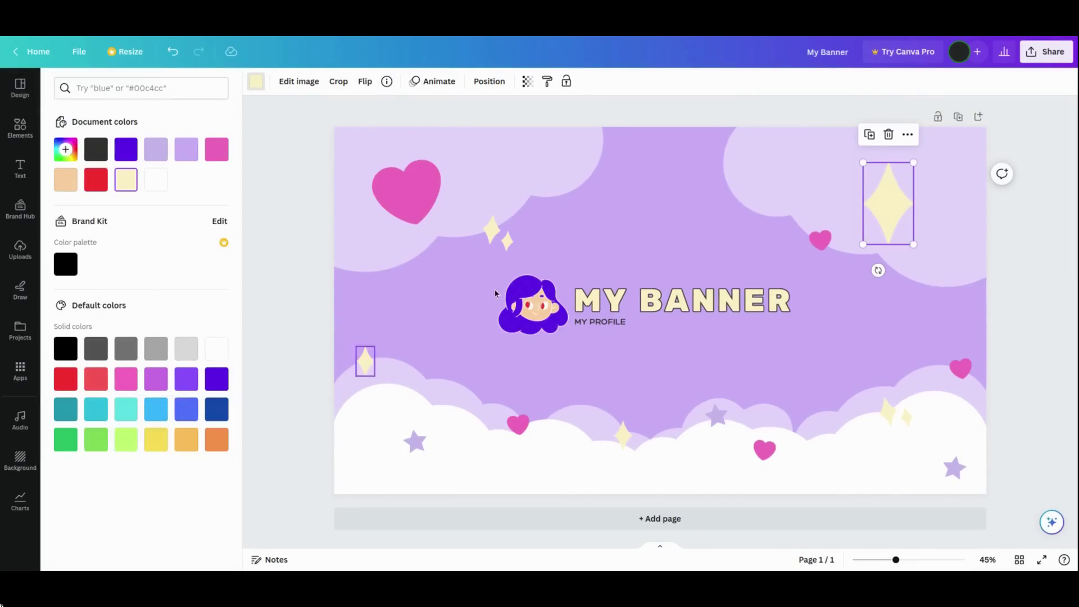
left_click(129, 413)
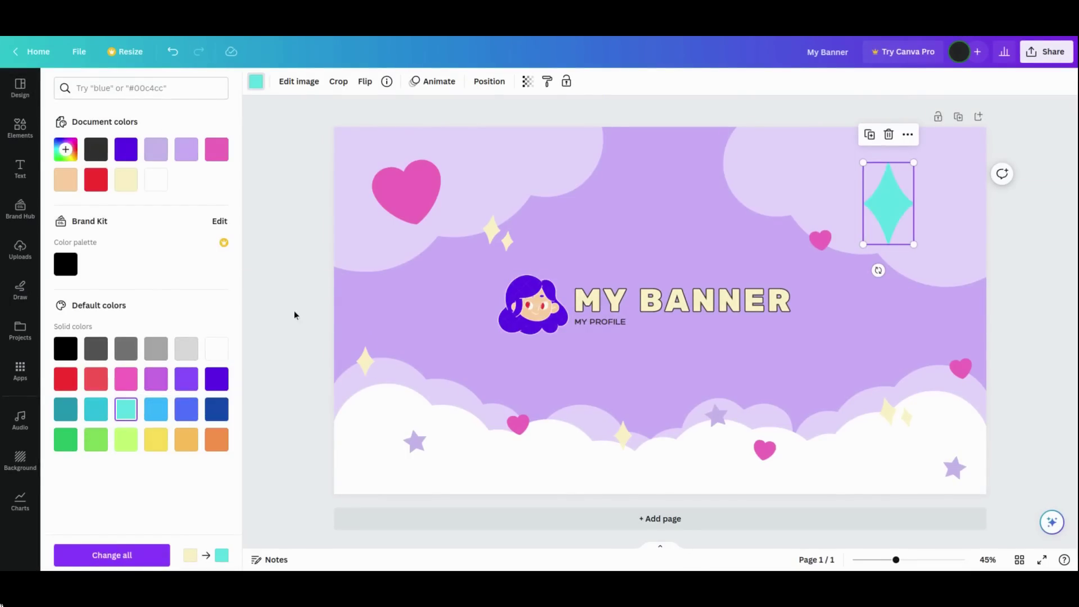
- Recolor the banner's background, trying deep violet, blue and green and settling on yellow from the default solid colors
left_click(662, 169)
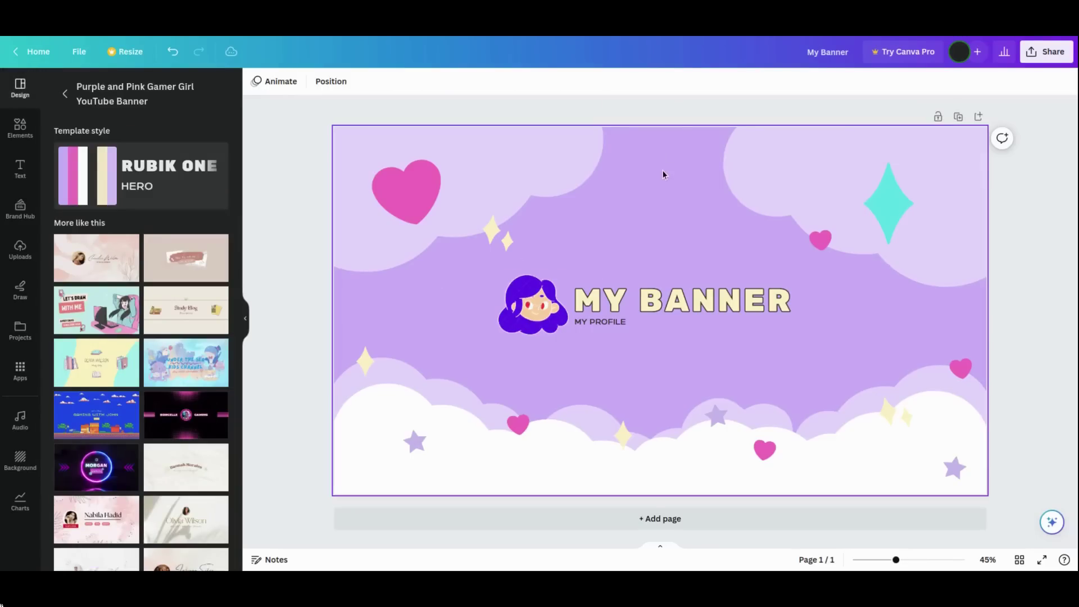
left_click(646, 197)
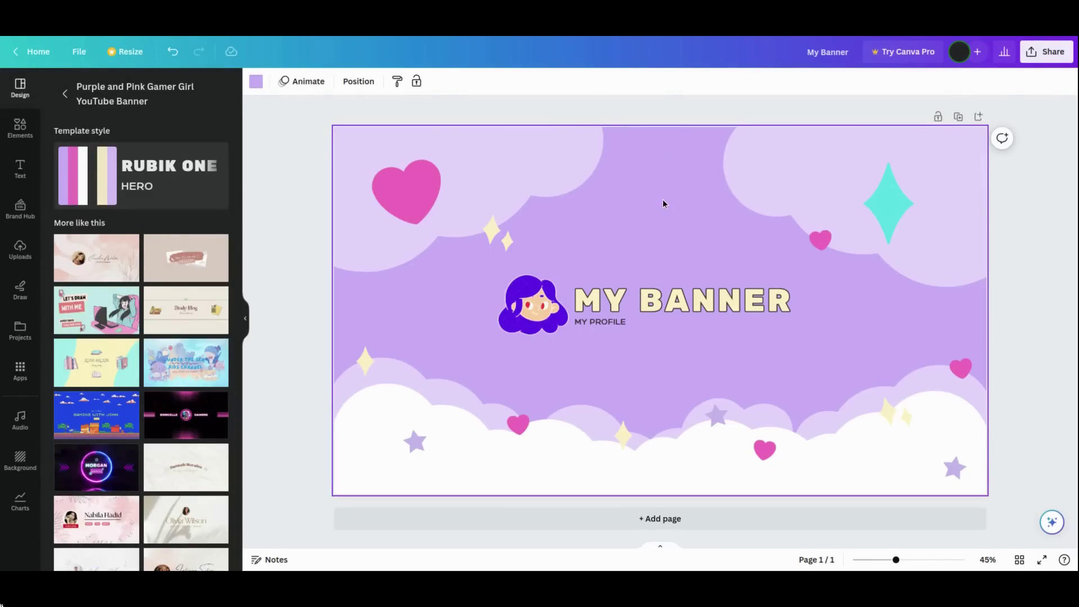
left_click(255, 85)
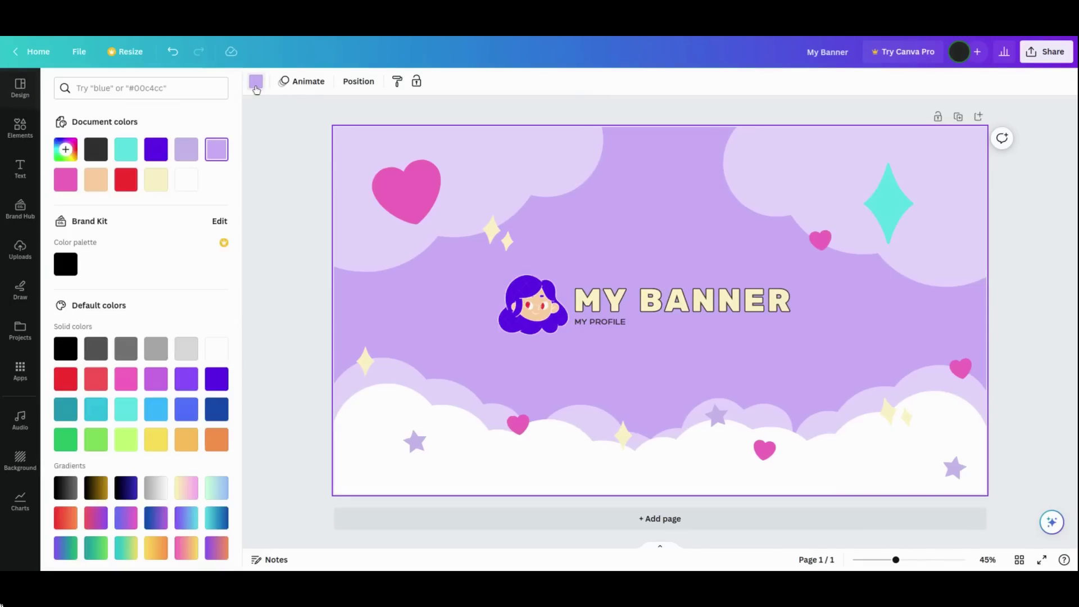
left_click(213, 385)
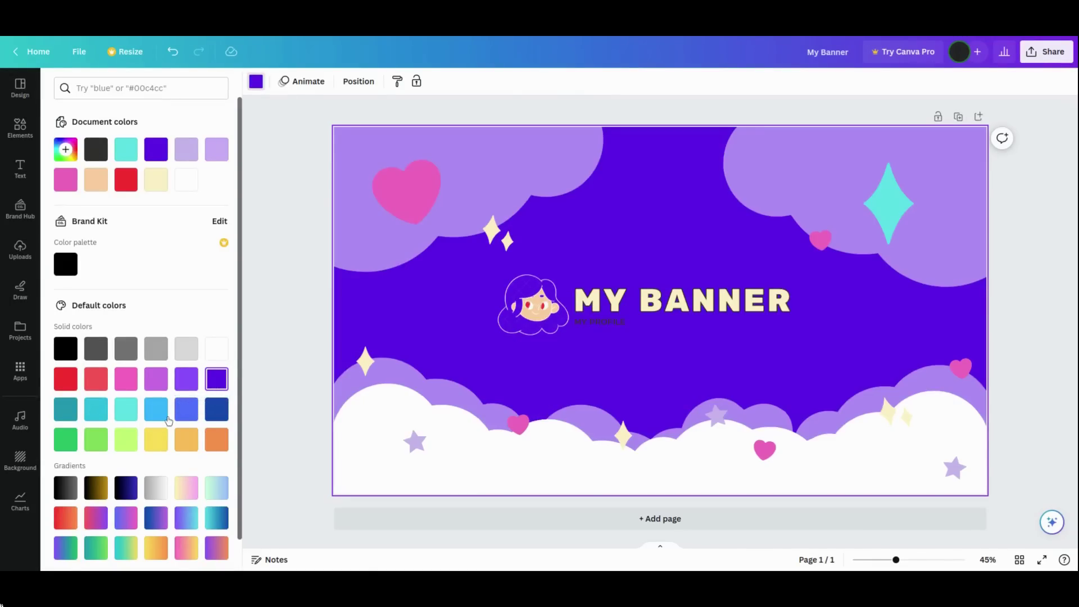
left_click(168, 420)
left_click(98, 447)
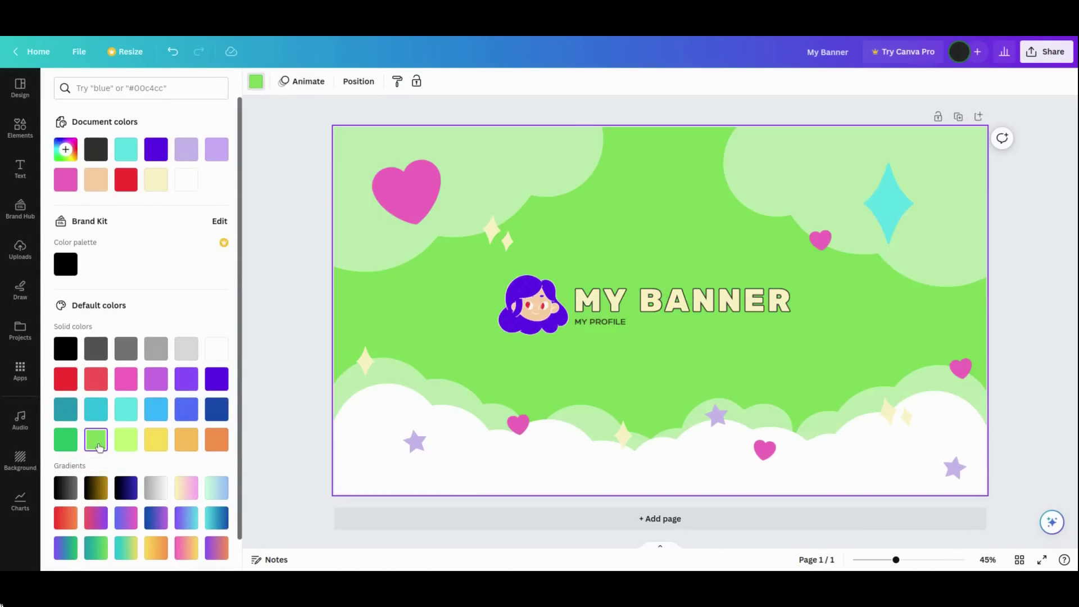
left_click(148, 446)
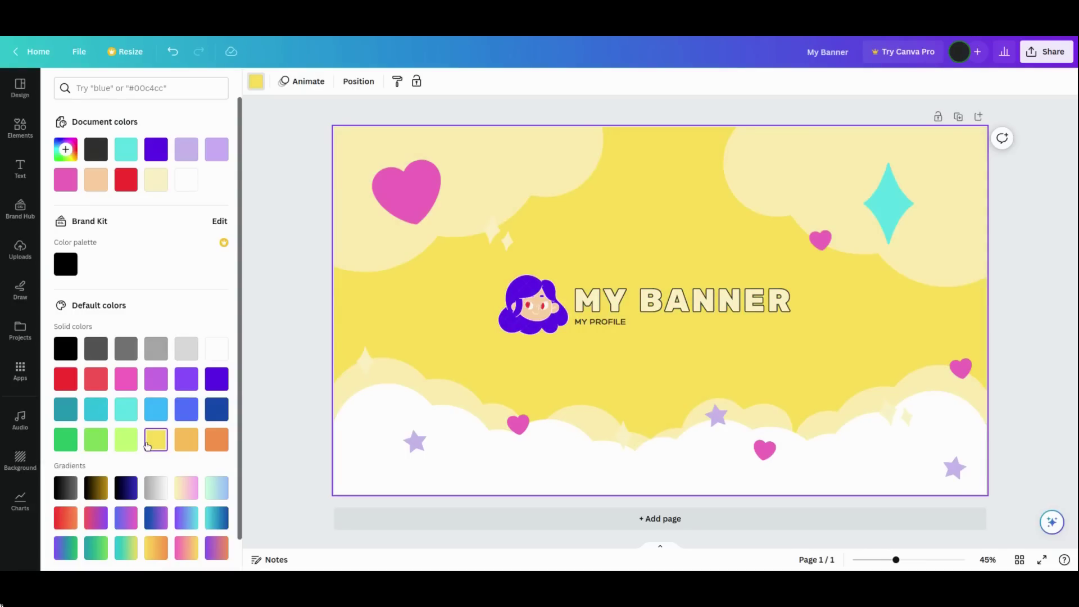
left_click(279, 324)
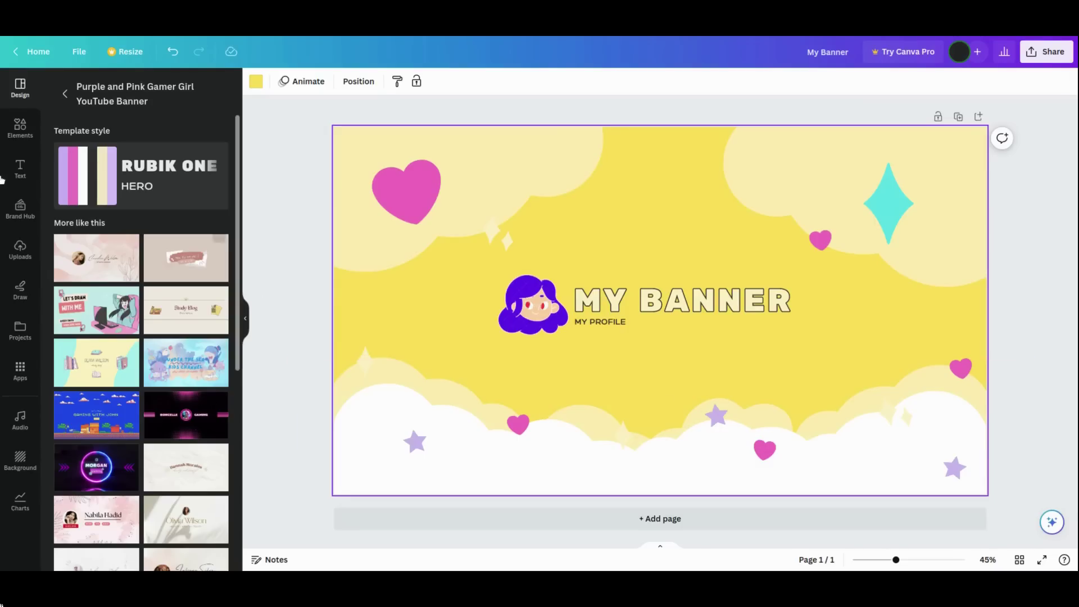
left_click(17, 135)
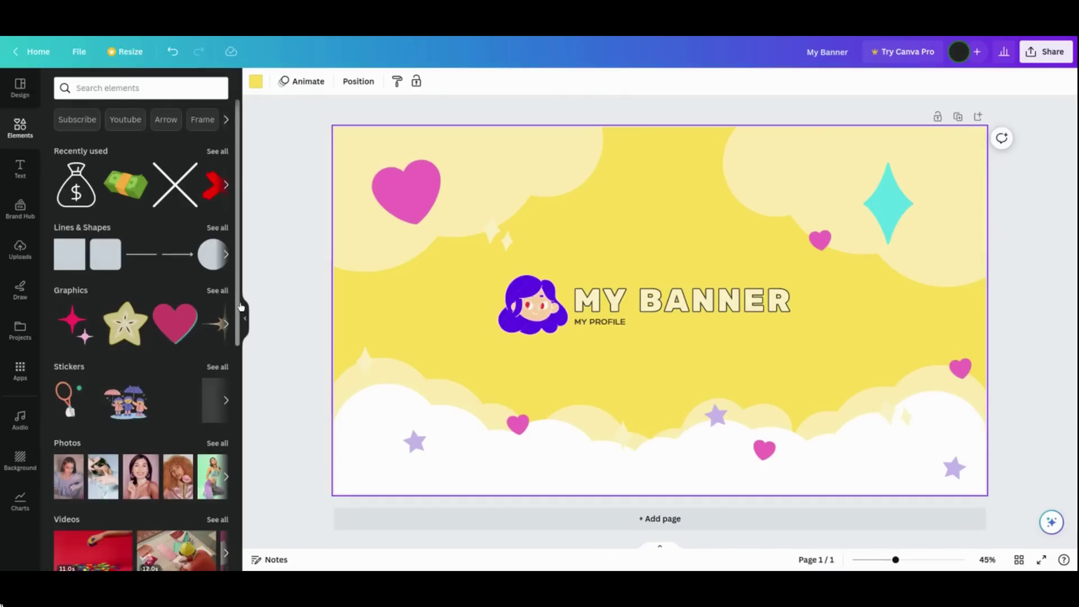
scroll(230, 383, "down", 2)
scroll(230, 382, "down", 3)
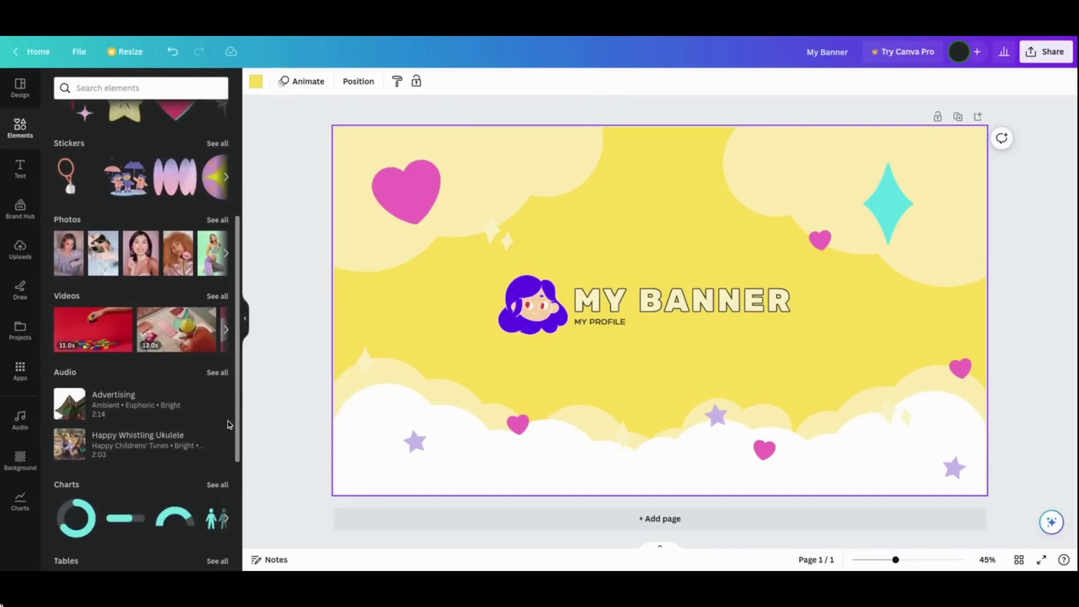
scroll(231, 337, "up", 5)
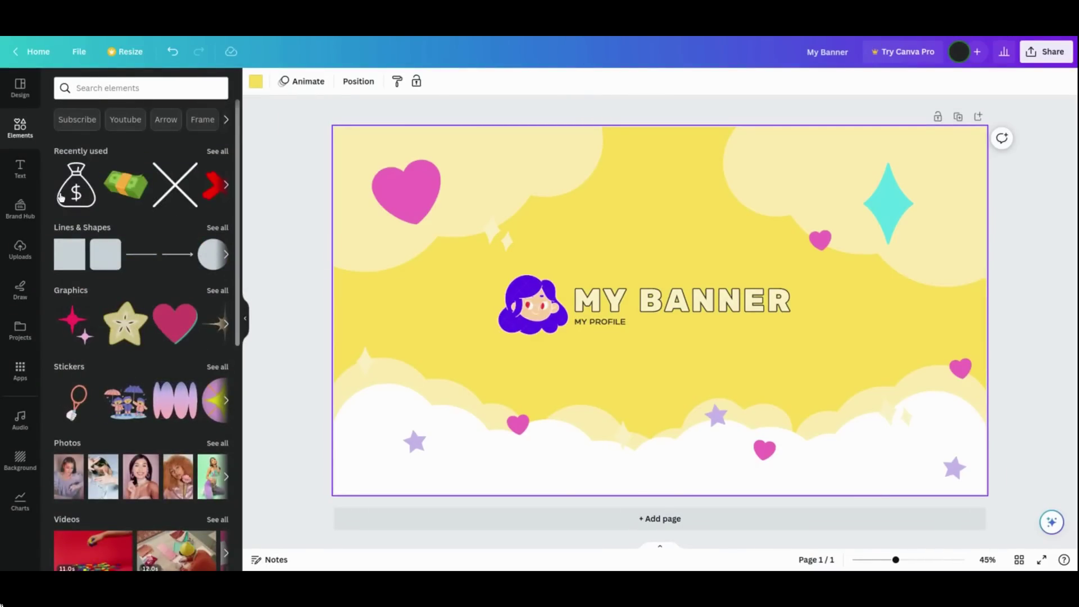
left_click(15, 171)
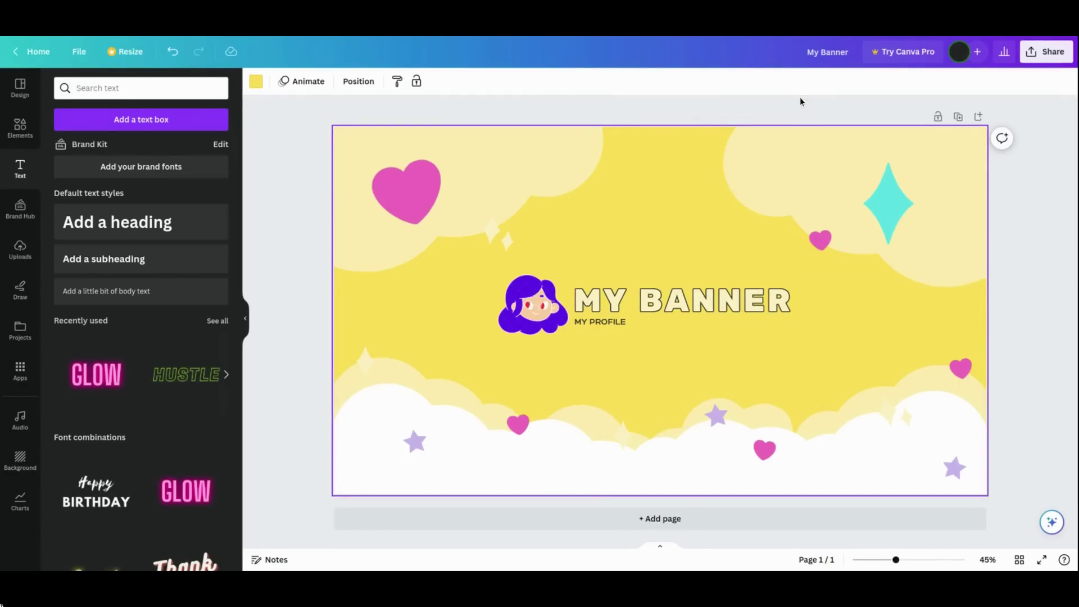
left_click(810, 52)
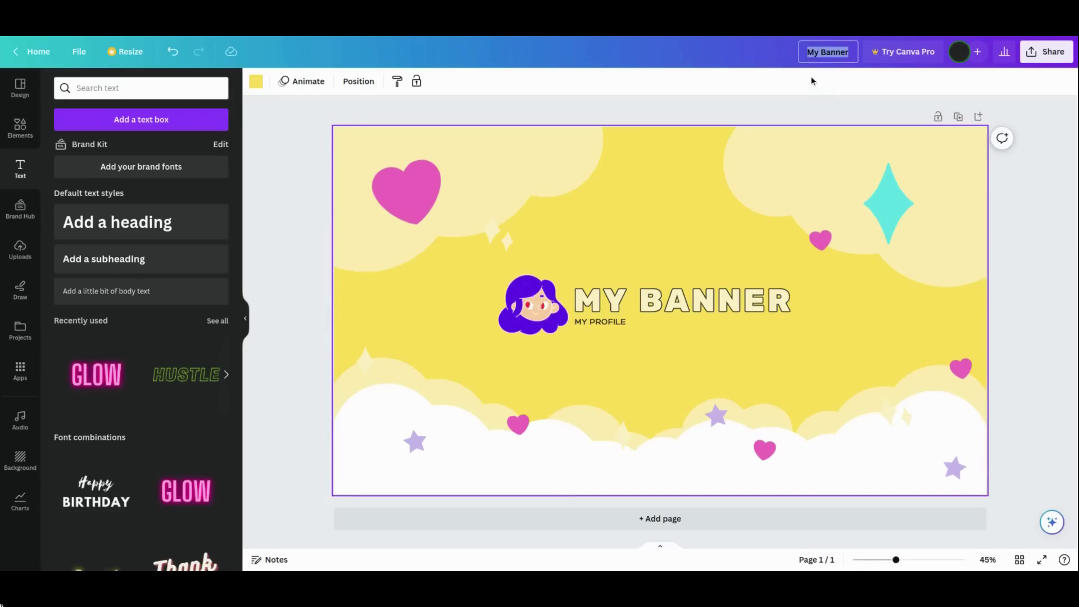
left_click(811, 76)
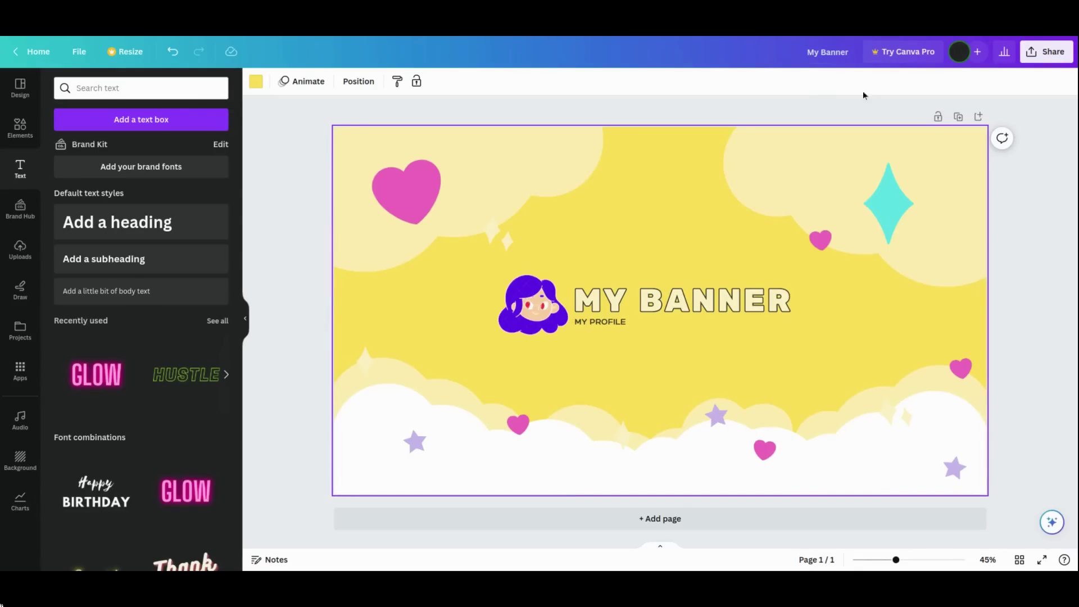
- Open the download options for the finished banner design
left_click(1048, 59)
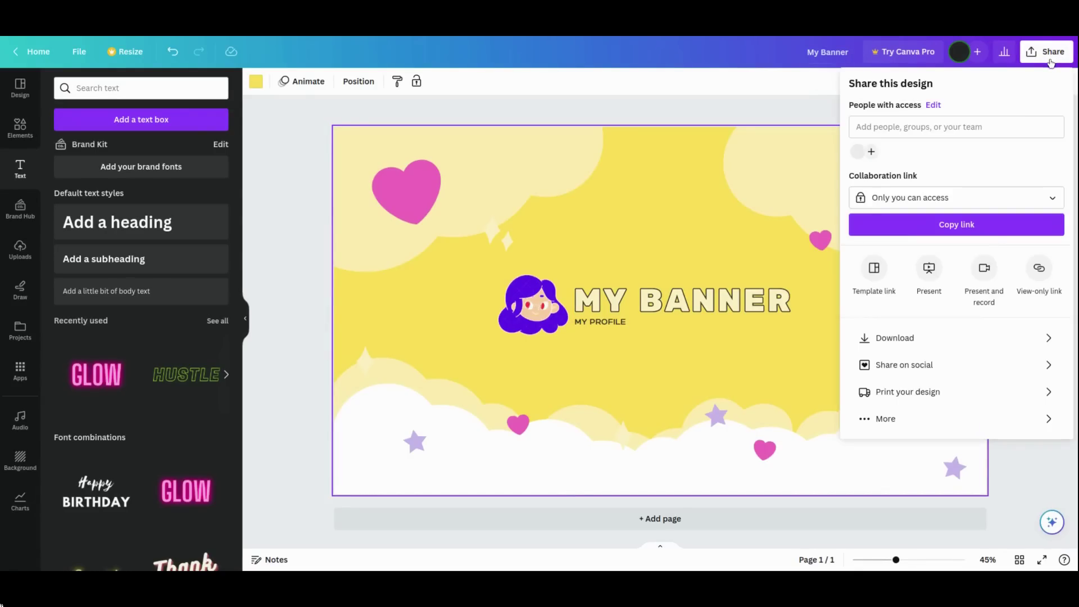
left_click(927, 340)
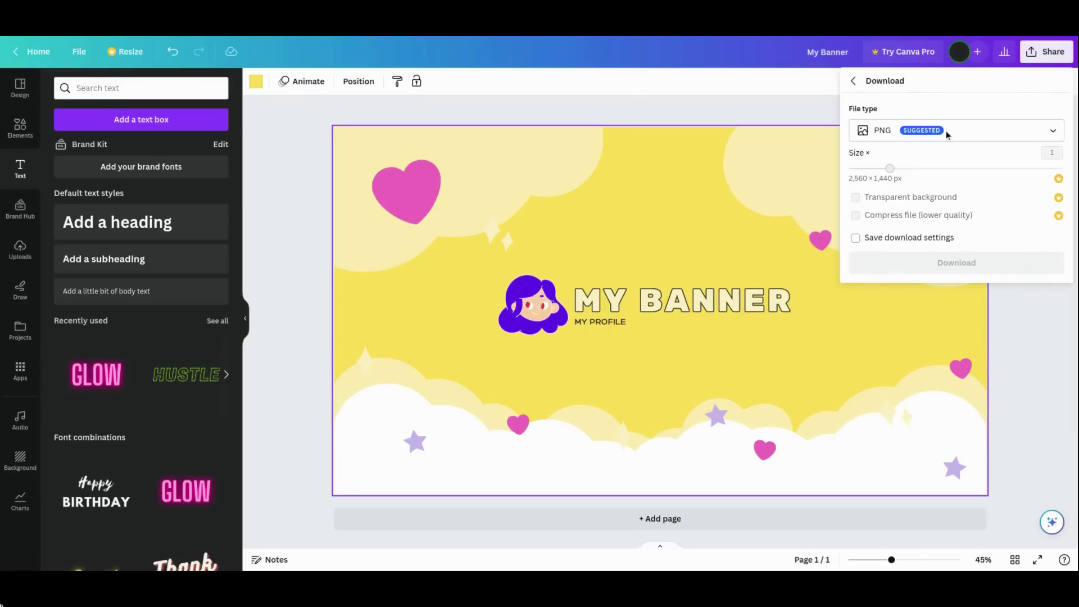